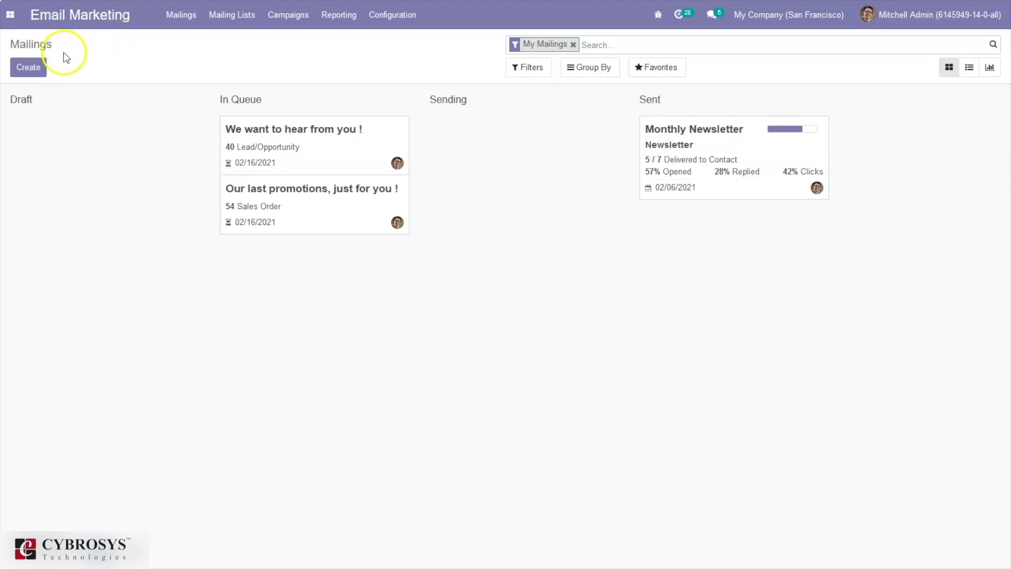
- Create a mailing titled 'New sale on T-shirts' for the Interested in Tree Promotions list
click(37, 69)
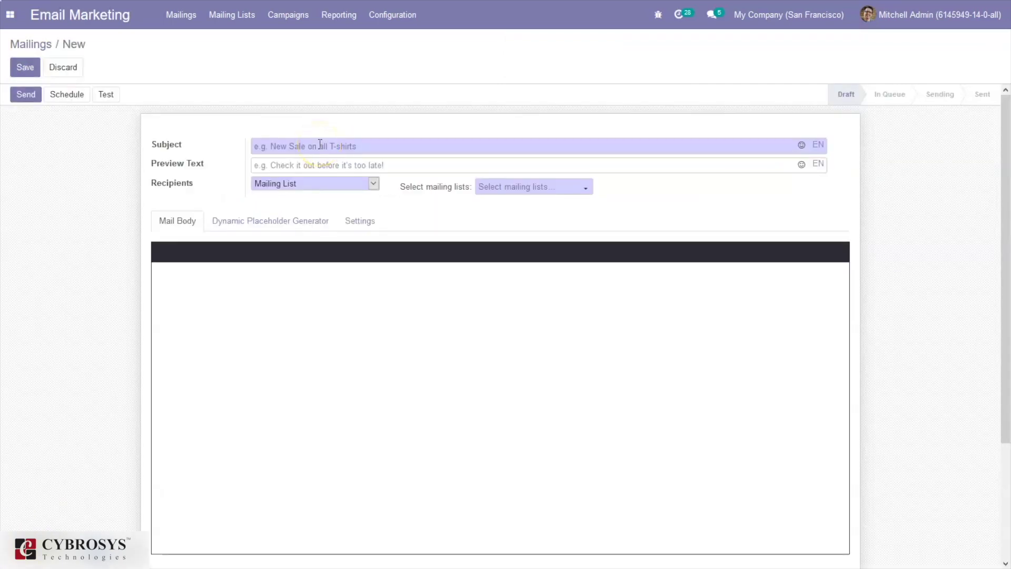
click(320, 145)
text(New)
text( sale on T)
text(-shi)
text(r)
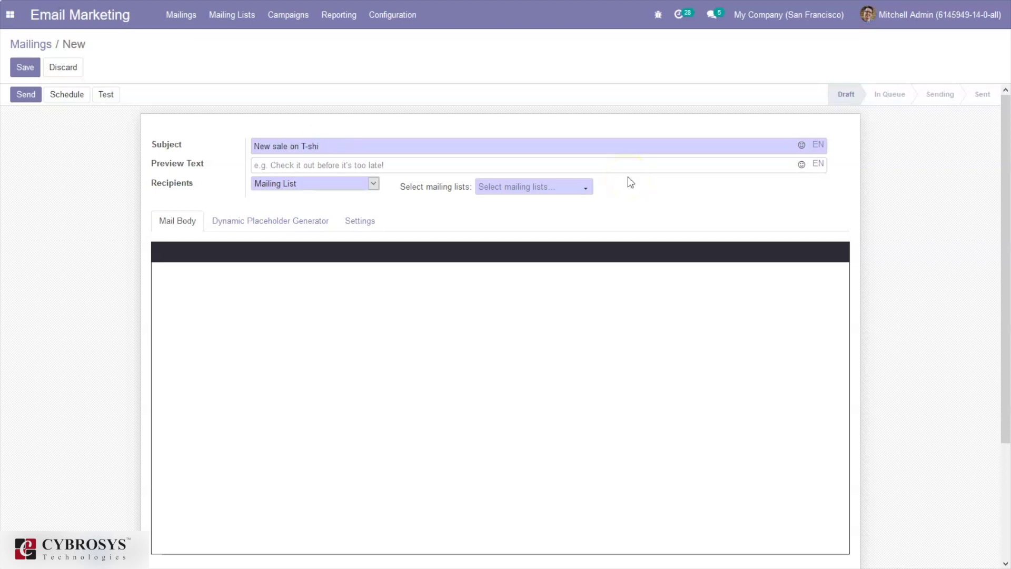
text(rts)
click(306, 181)
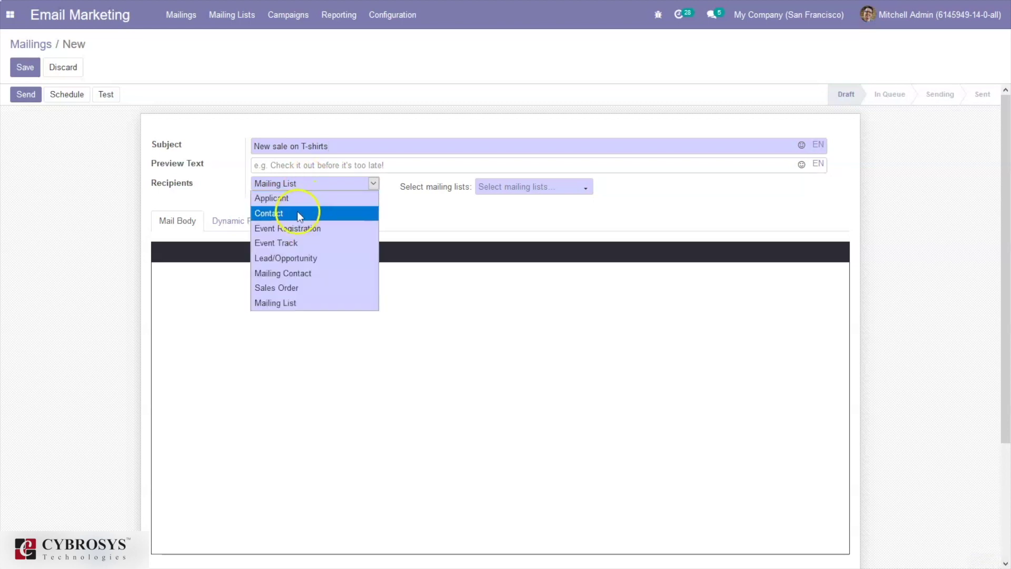
click(289, 301)
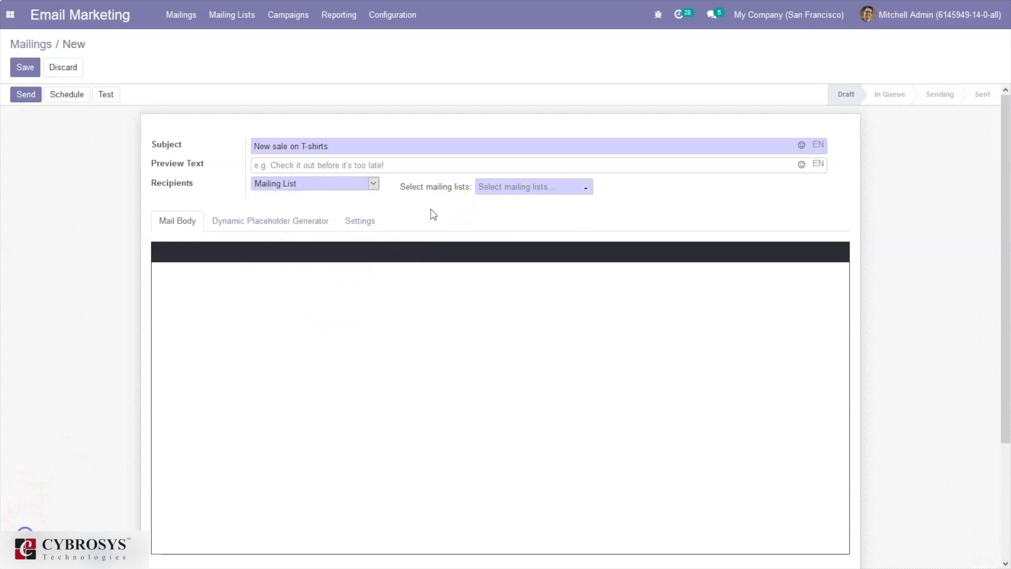
click(519, 190)
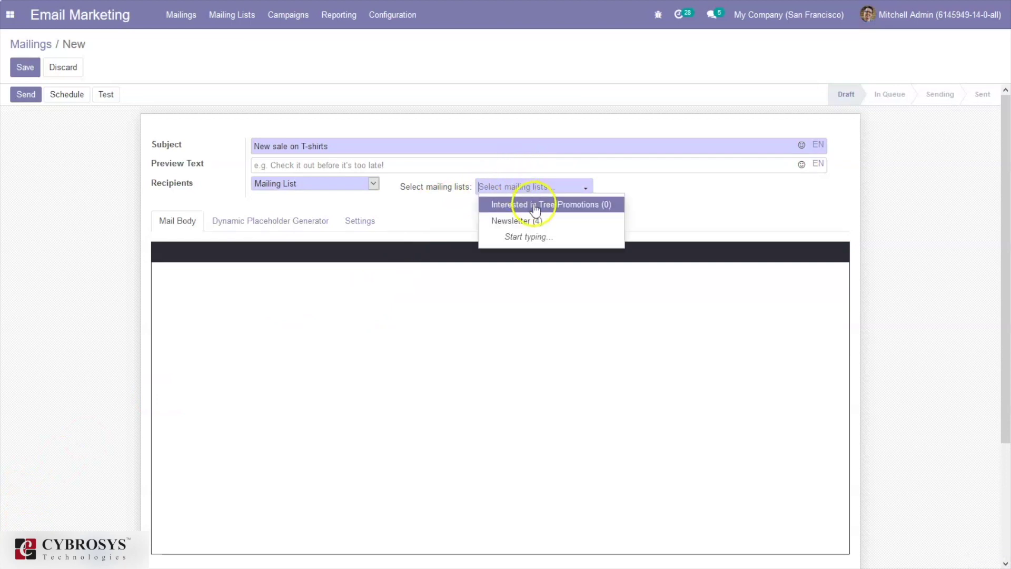
click(534, 208)
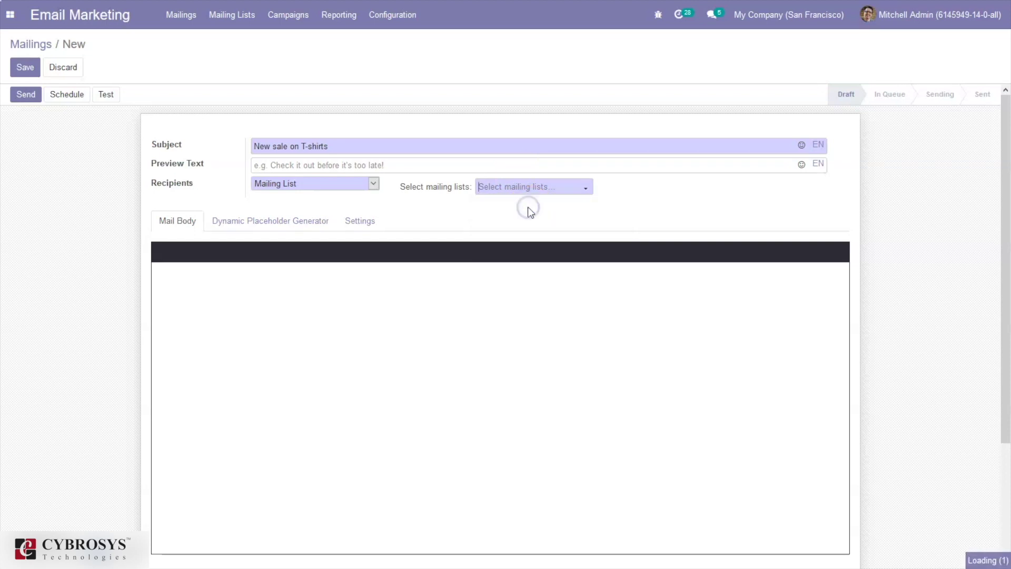
click(307, 256)
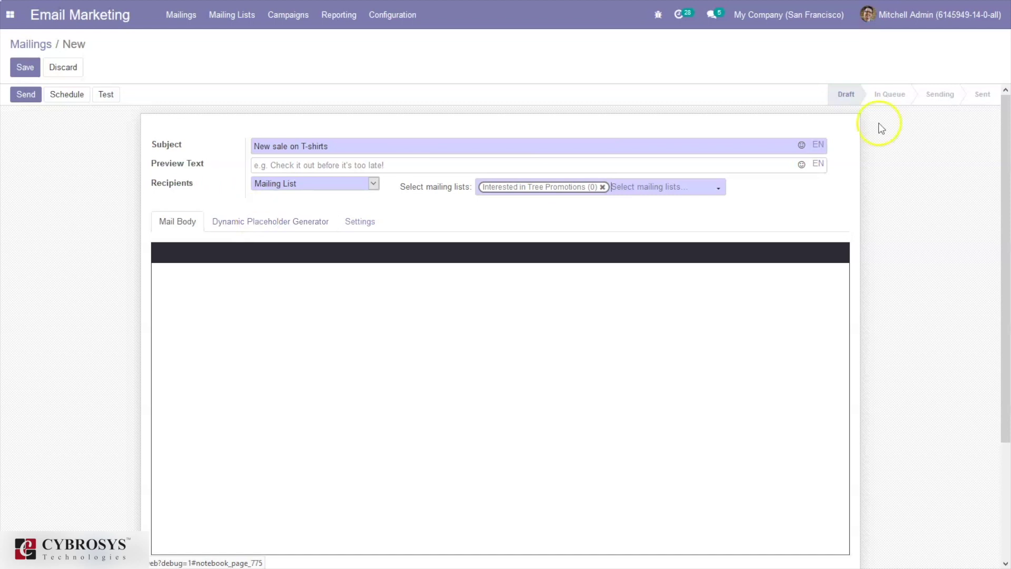
click(357, 222)
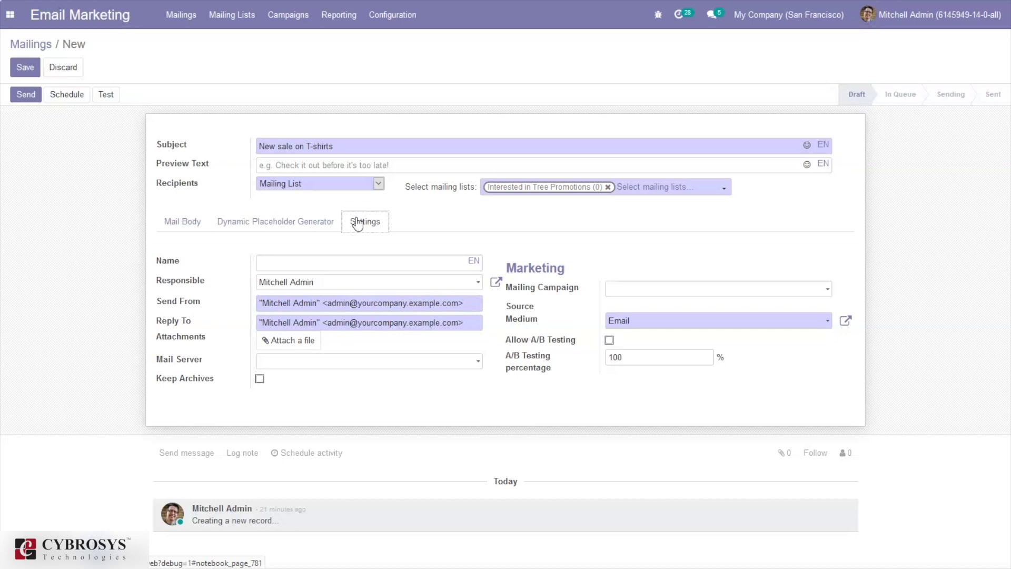
- Review the T-shirts mailing's sender, reply-to and marketing settings, then save it
click(170, 313)
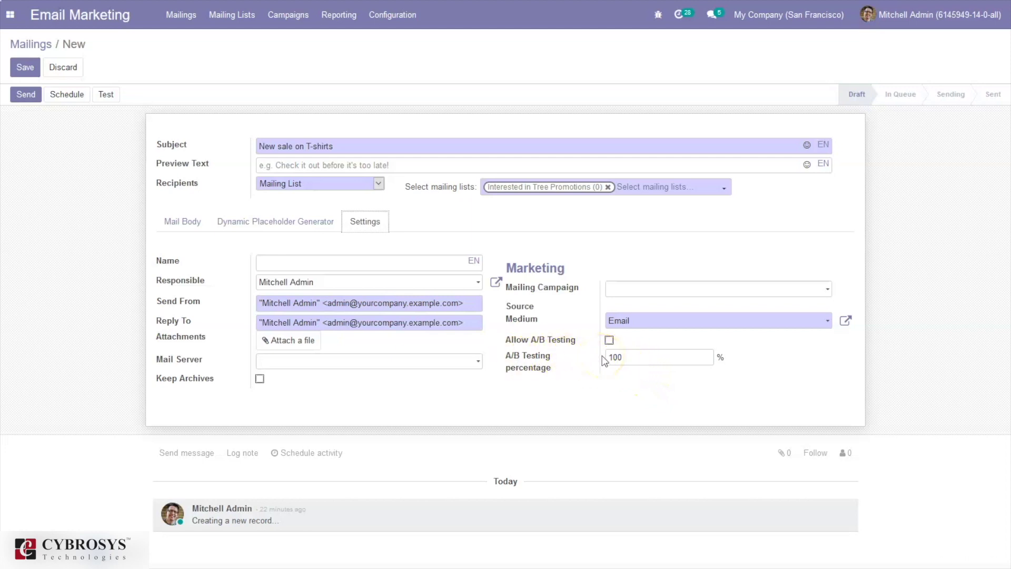
click(26, 70)
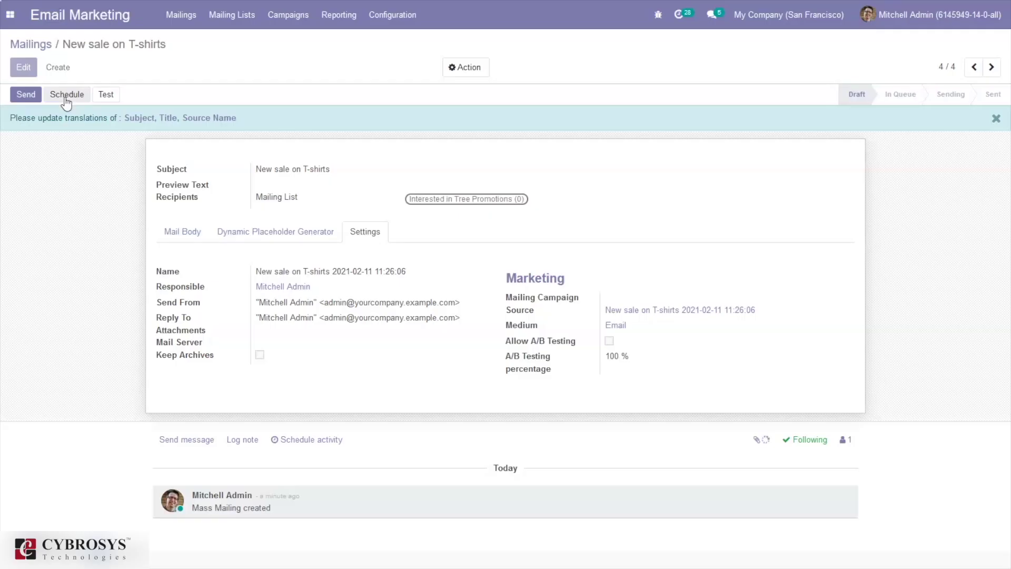
- Schedule the T-shirts mailing to send on 02/13/2021 and return to the mailings board
click(66, 96)
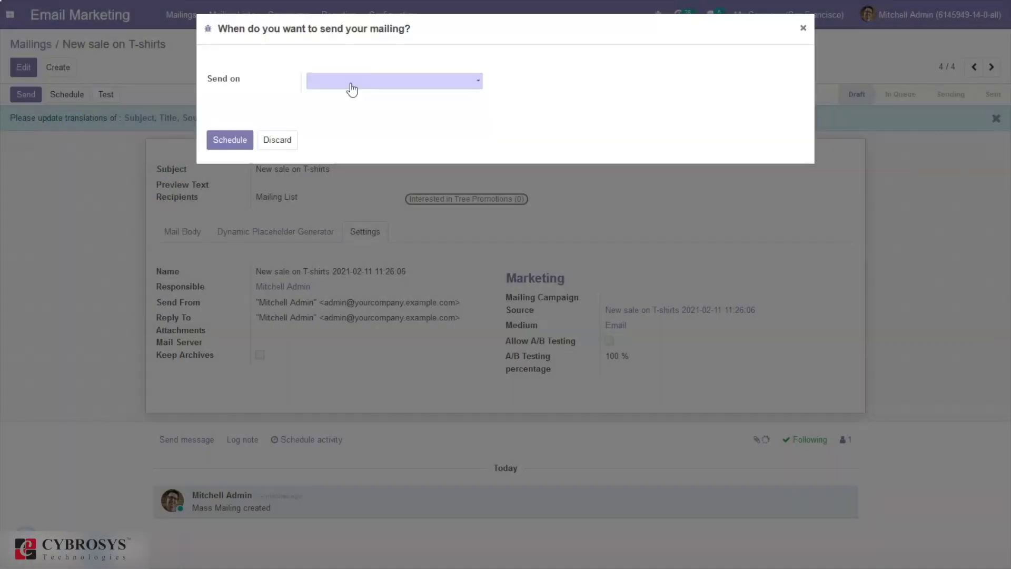
click(351, 83)
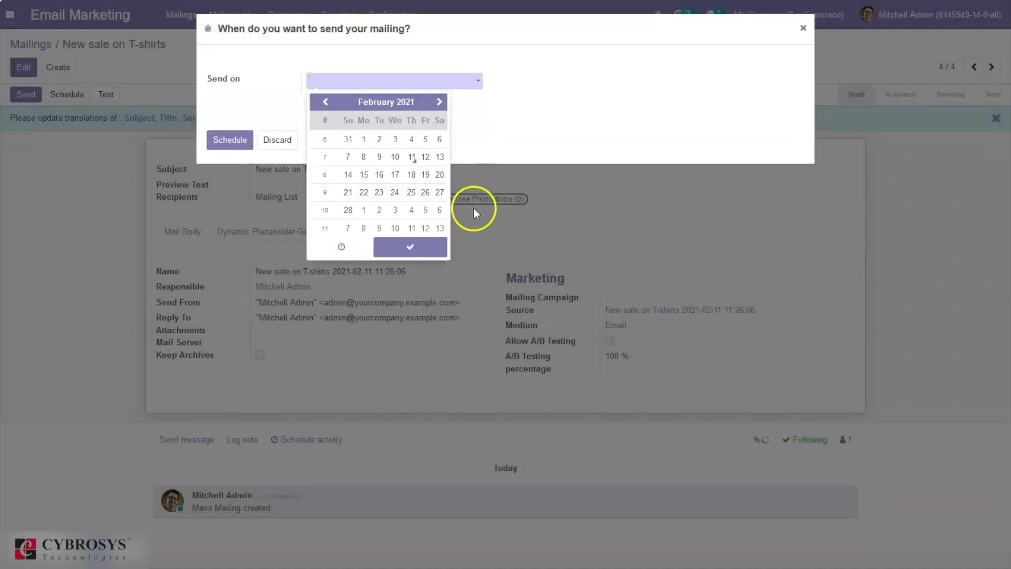
click(438, 157)
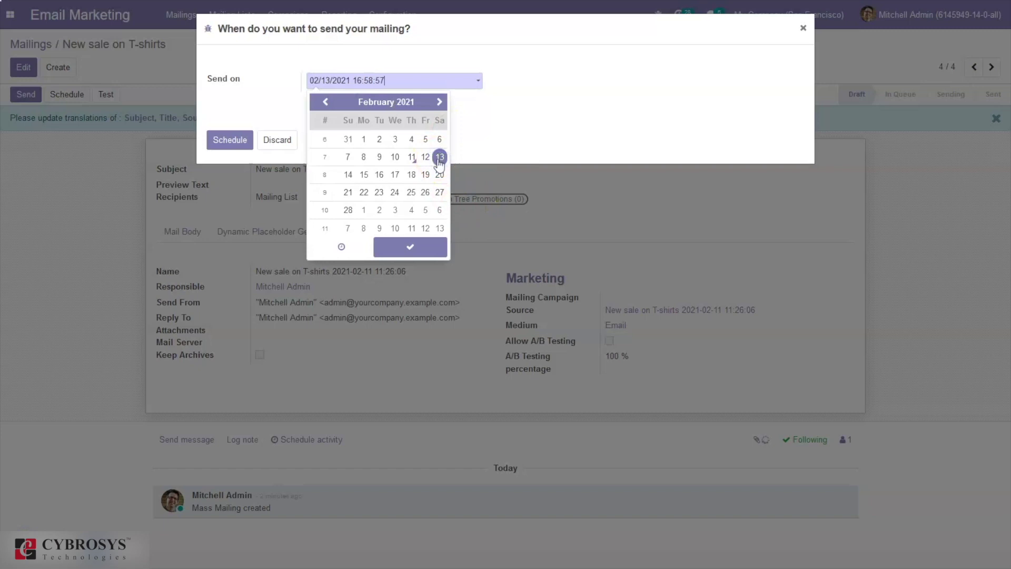
click(382, 245)
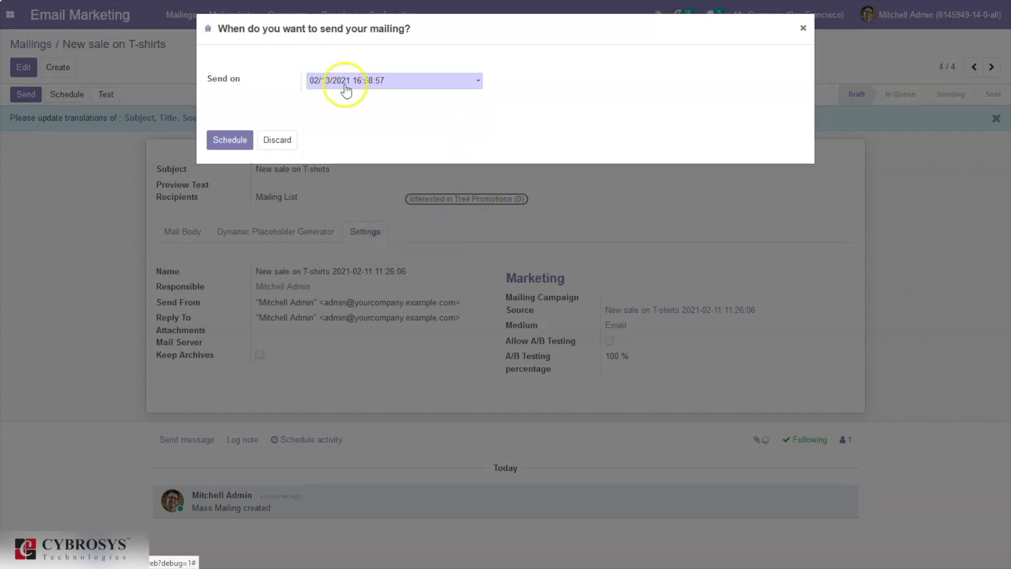
click(218, 140)
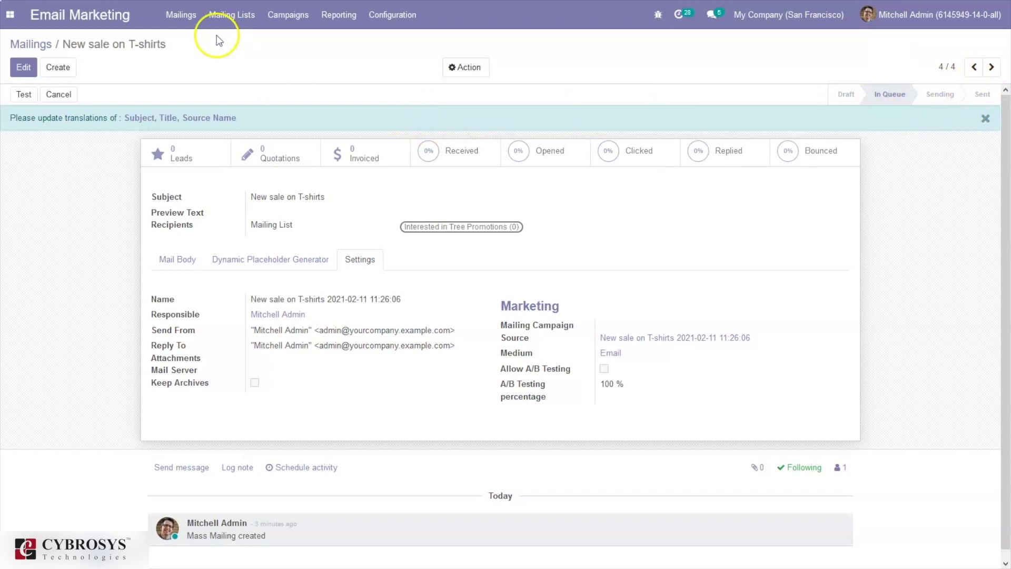
click(28, 45)
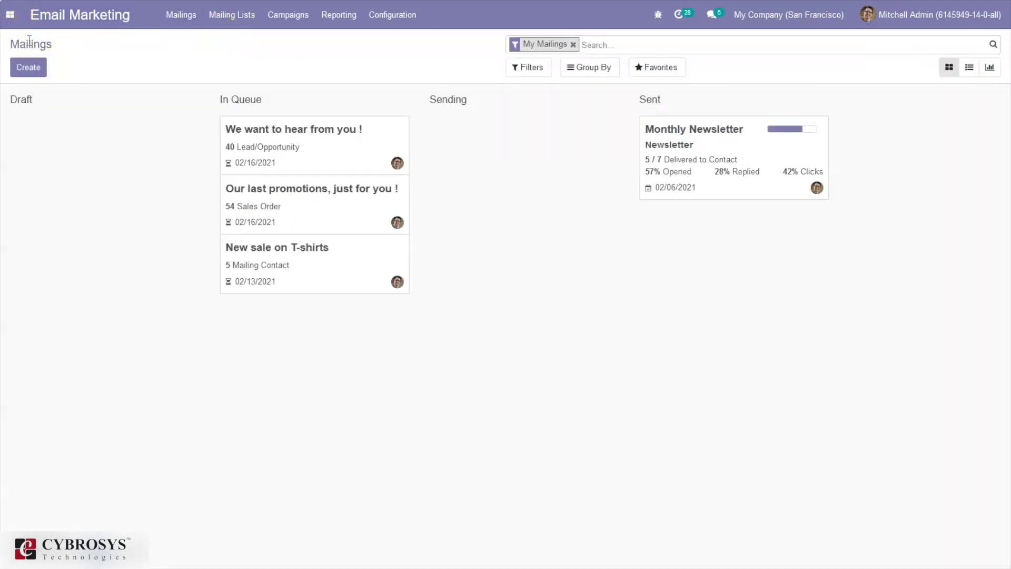
- Give the queued New sale on T-shirts mailing card a red colour tag
mouse_move(314, 204)
click(583, 171)
click(403, 245)
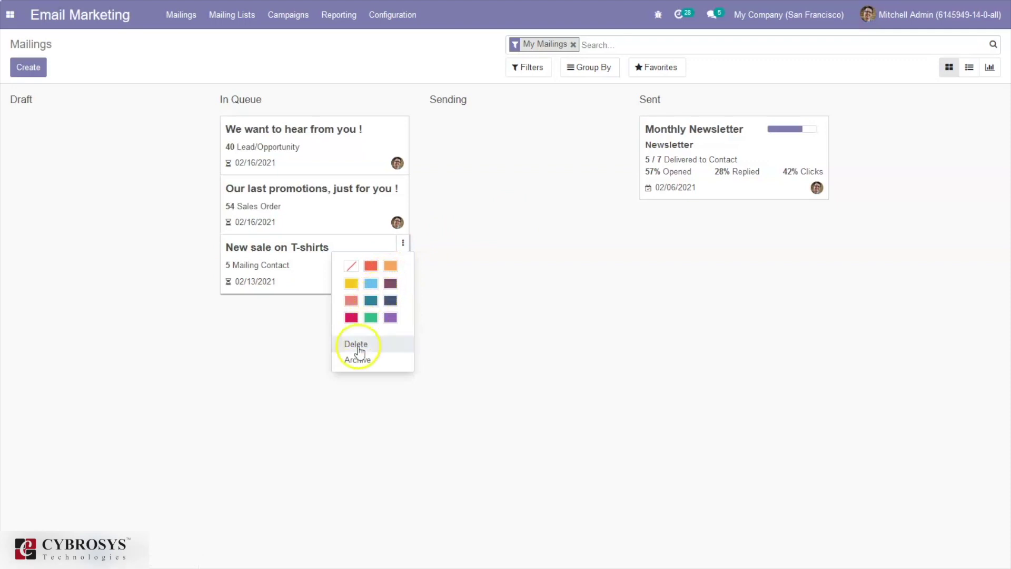
click(374, 268)
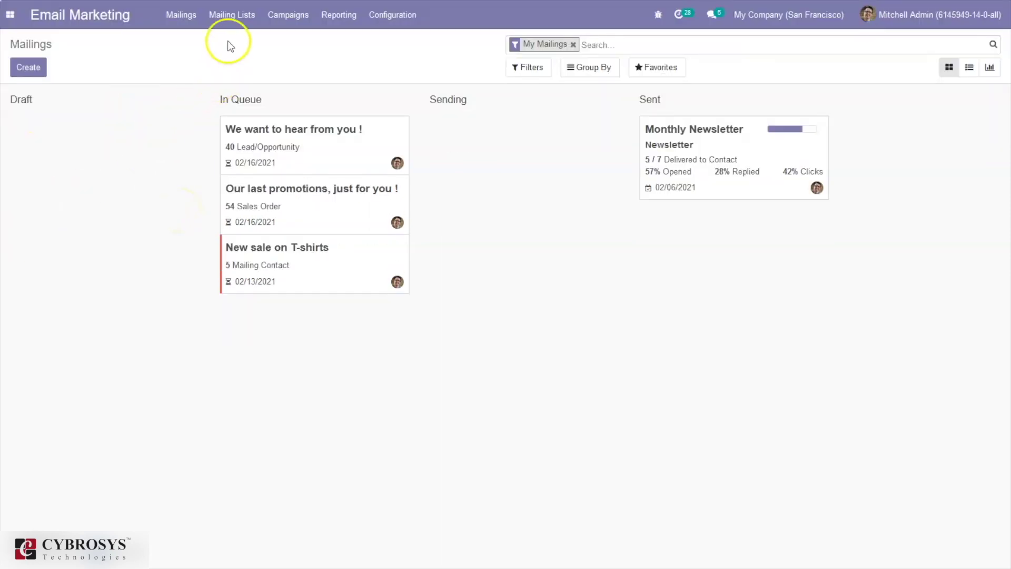
- Open the mailing lists, start a new mailing list and discard it unsaved
click(230, 17)
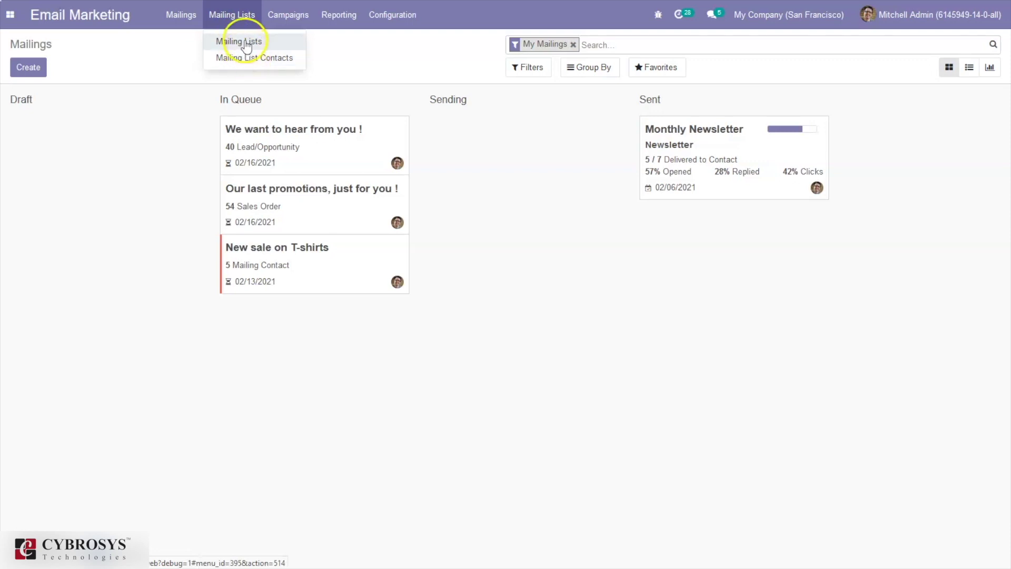
click(246, 44)
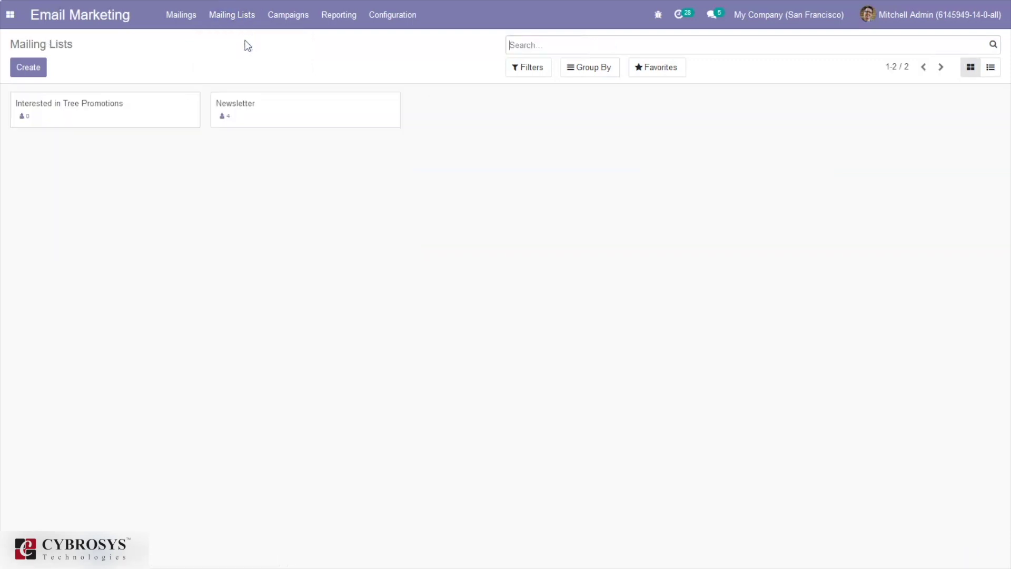
click(98, 91)
click(24, 68)
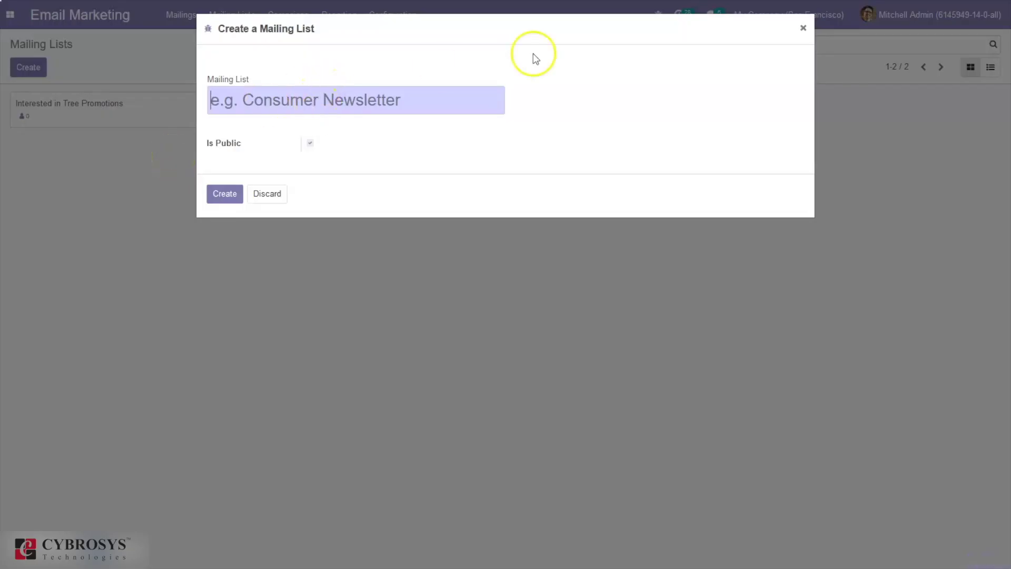
click(802, 30)
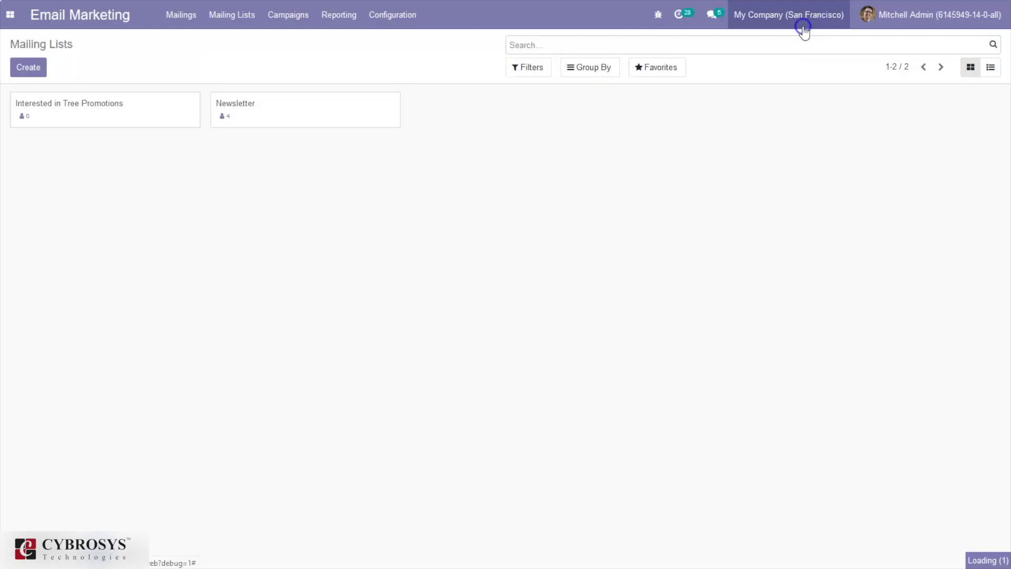
- Bring up the Mailing List Contacts list
click(221, 26)
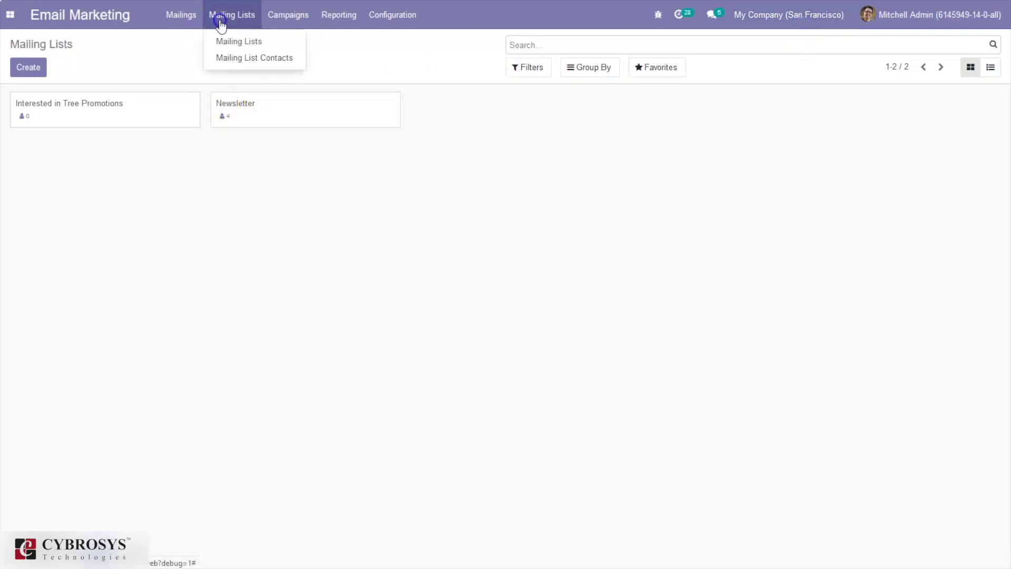
click(221, 24)
click(232, 57)
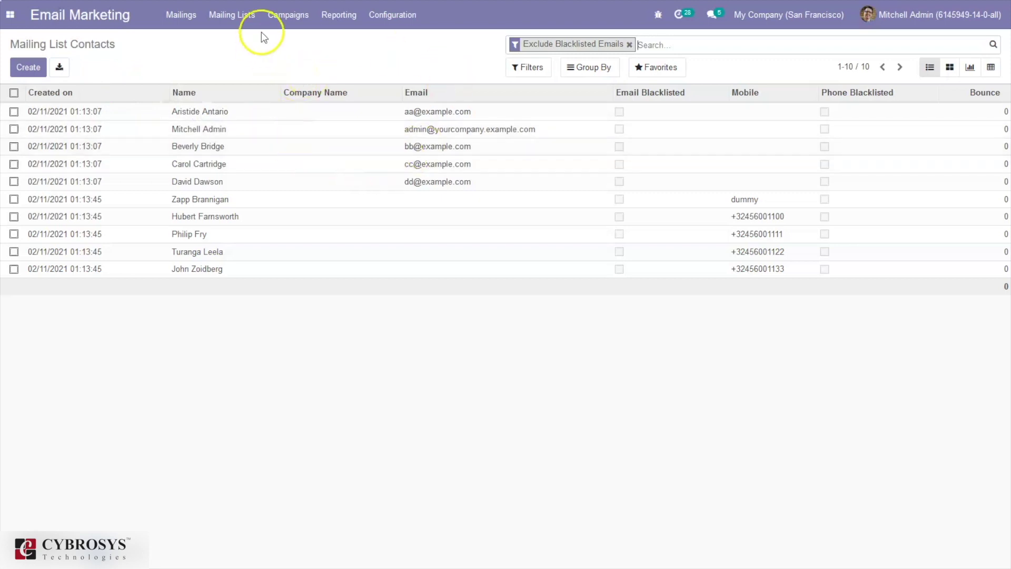
- Go to Campaigns and inspect the Newsletter card's statistics
click(307, 18)
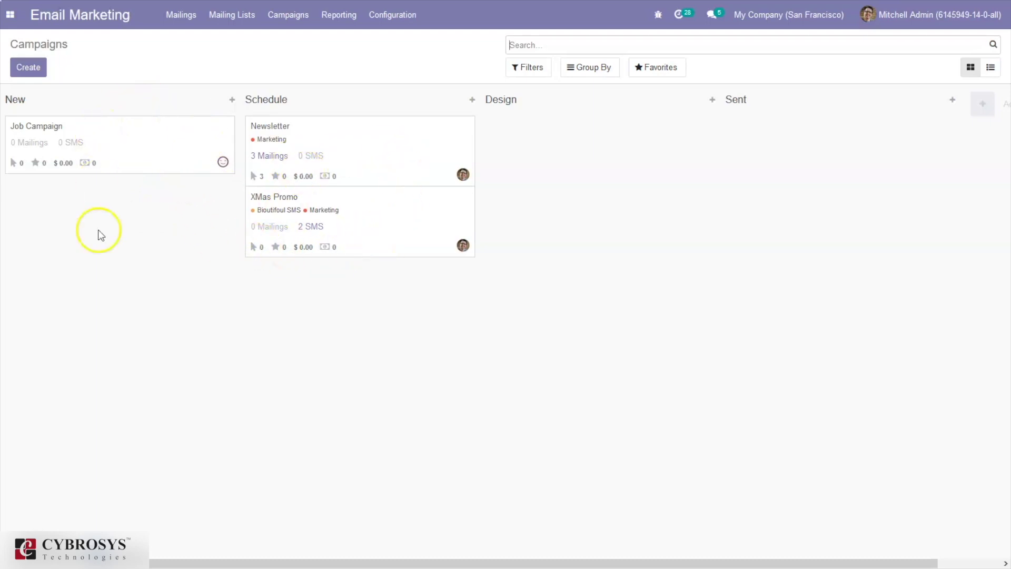
mouse_move(360, 151)
click(278, 158)
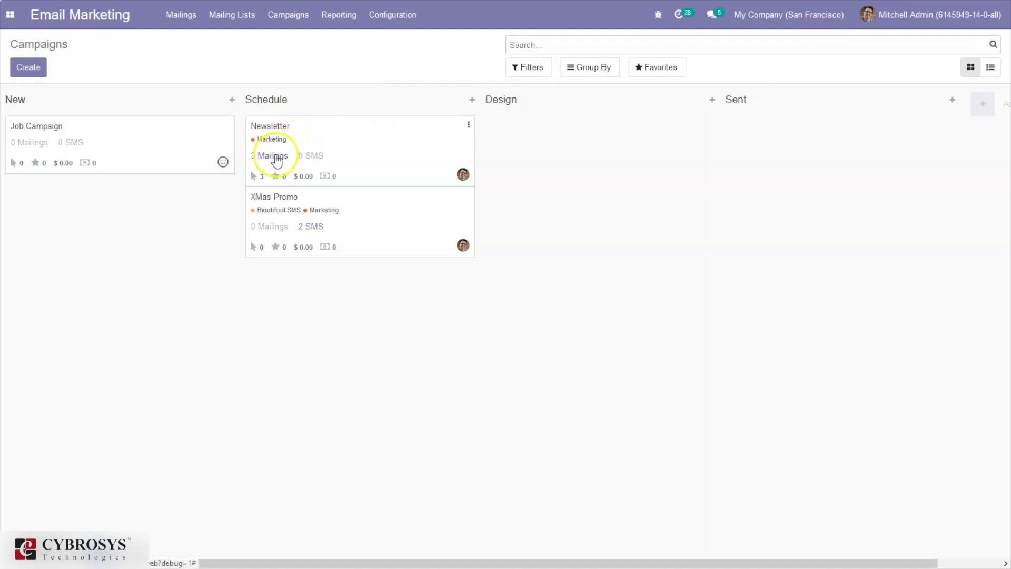
click(274, 156)
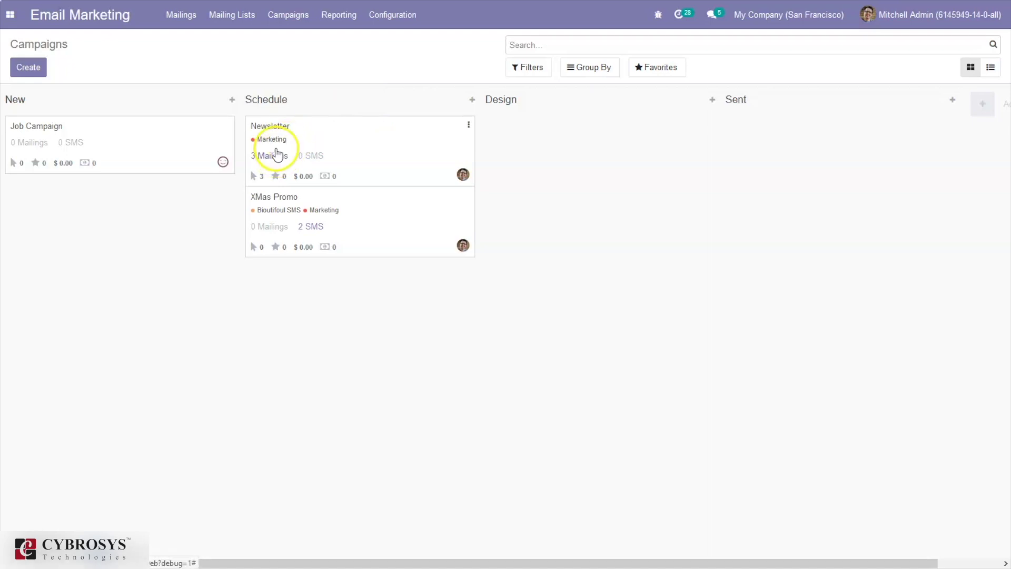
click(254, 177)
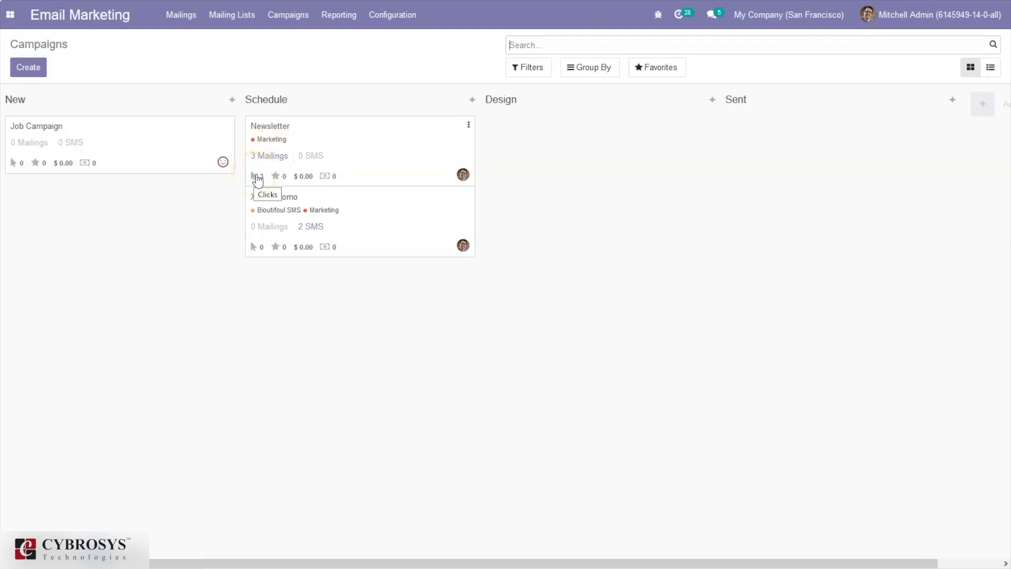
click(278, 176)
click(305, 180)
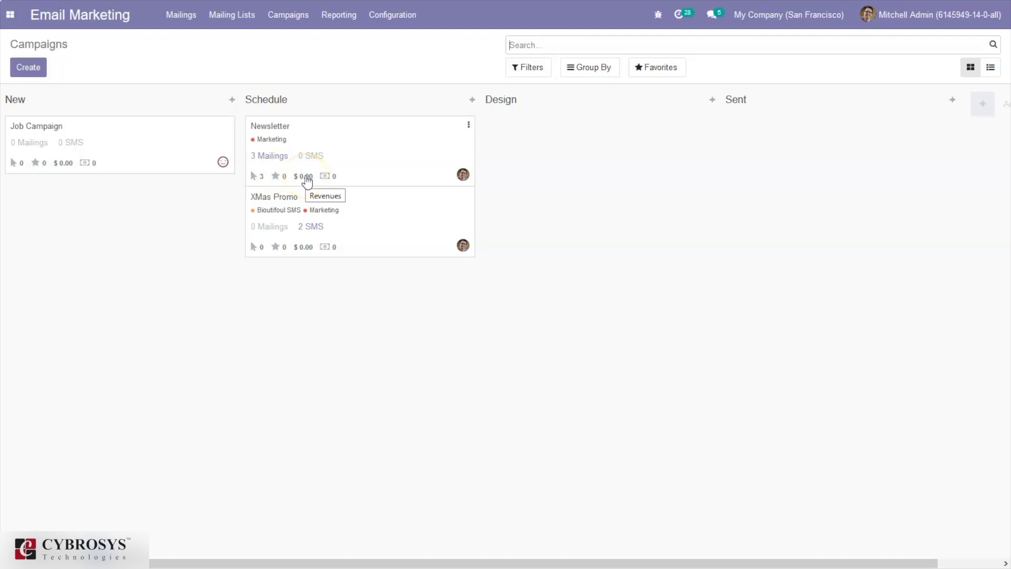
click(326, 177)
- Review the Newsletter campaign's details and mailings
click(396, 148)
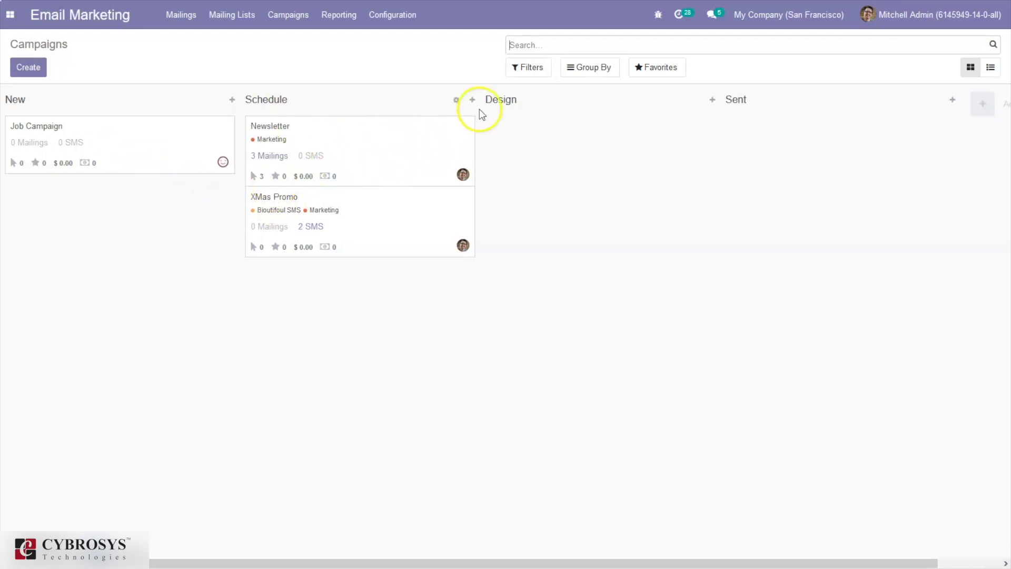
click(417, 131)
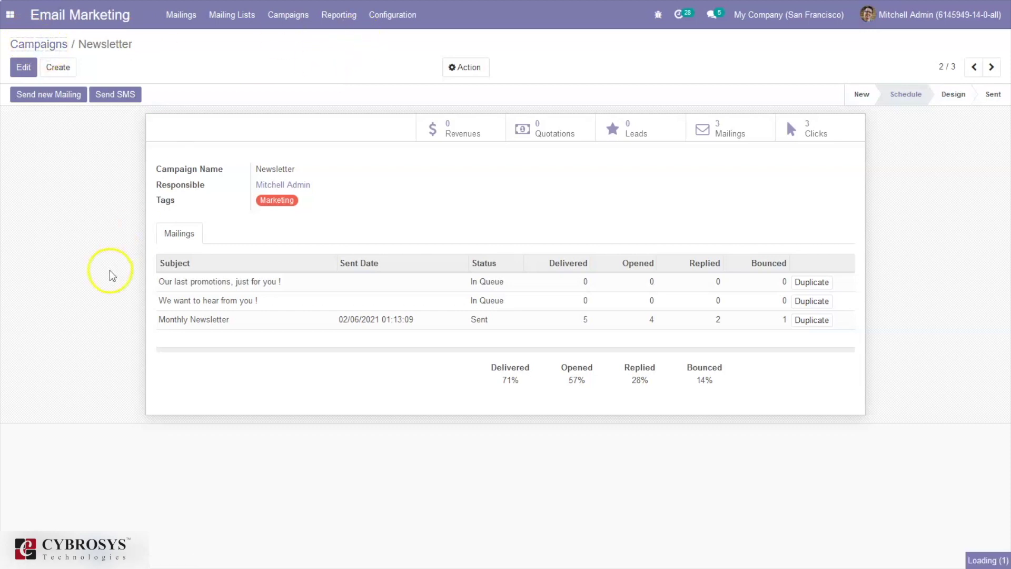
click(393, 18)
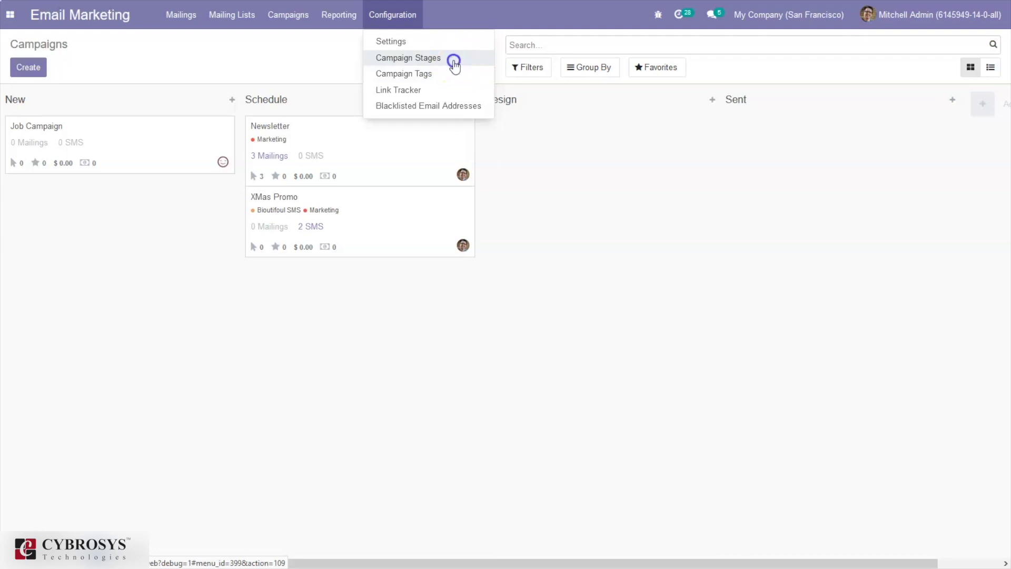
click(451, 60)
- Browse the four campaign stages, then the Campaign Tags list (Bioutifoul SMS, Marketing)
click(397, 25)
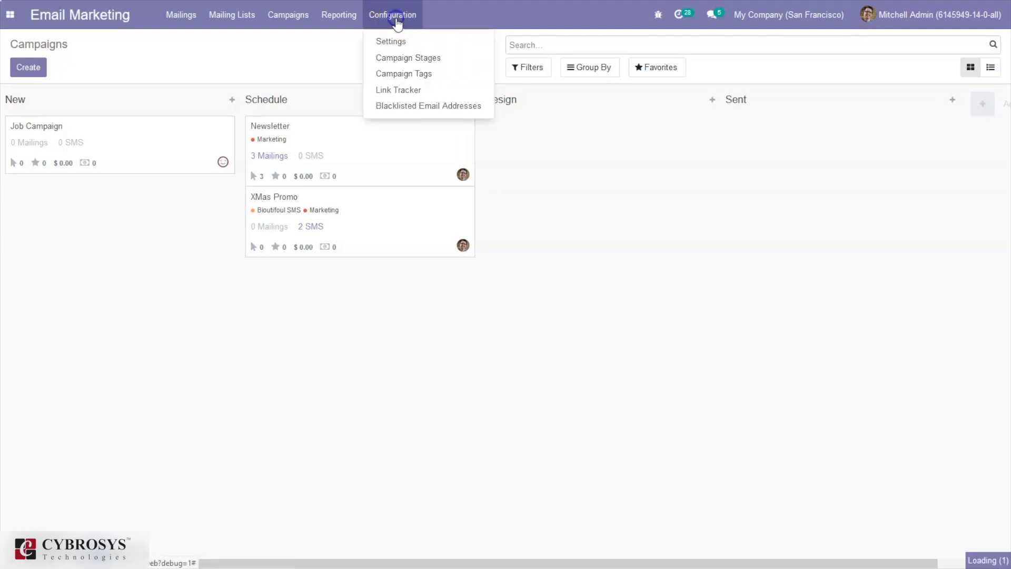
click(404, 80)
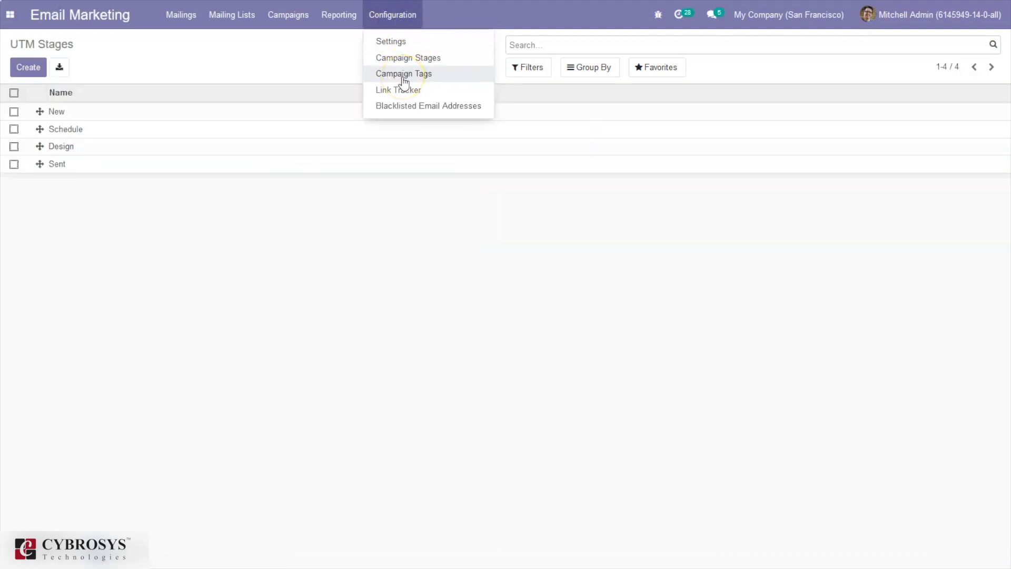
click(403, 79)
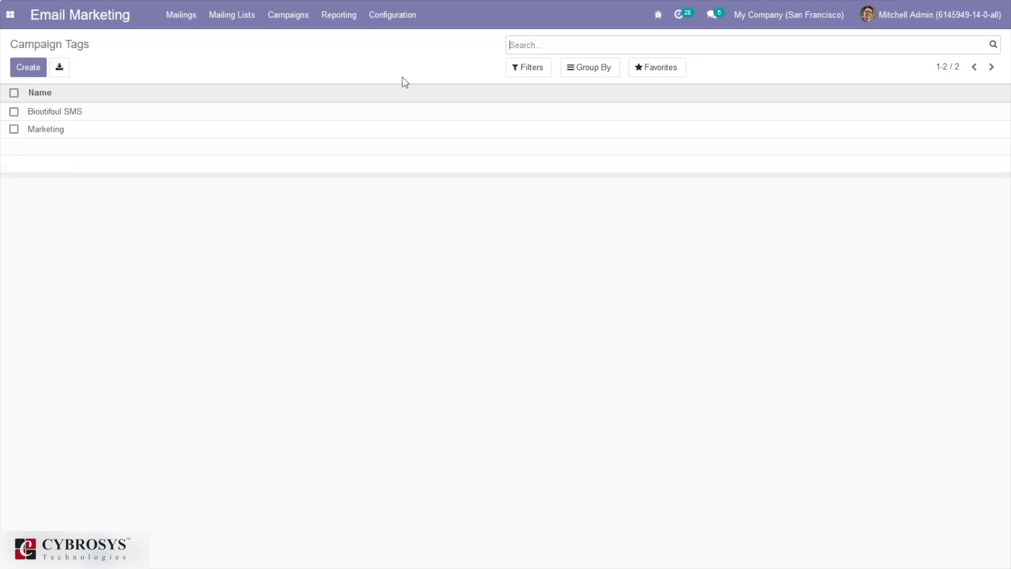
click(391, 20)
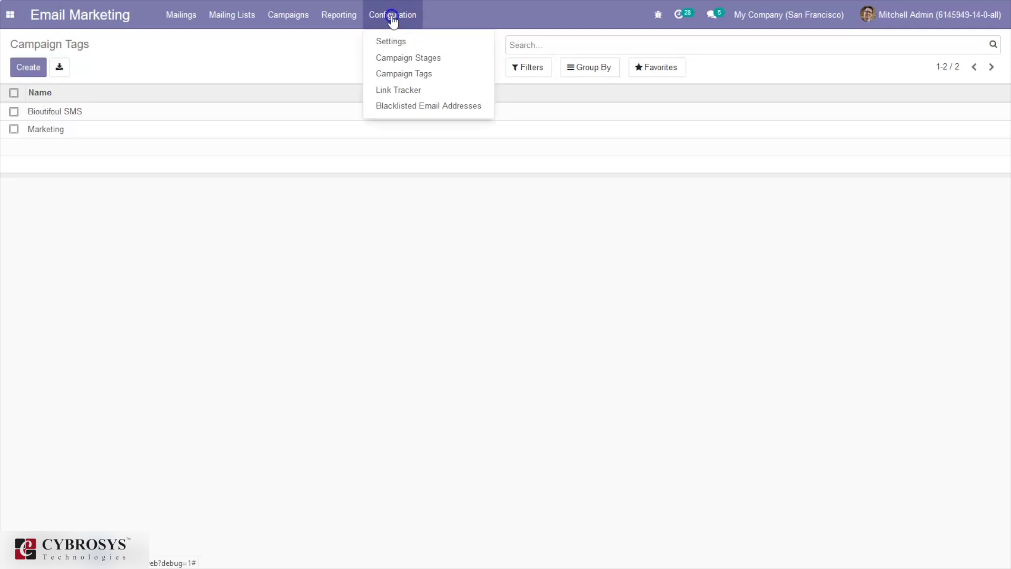
click(423, 93)
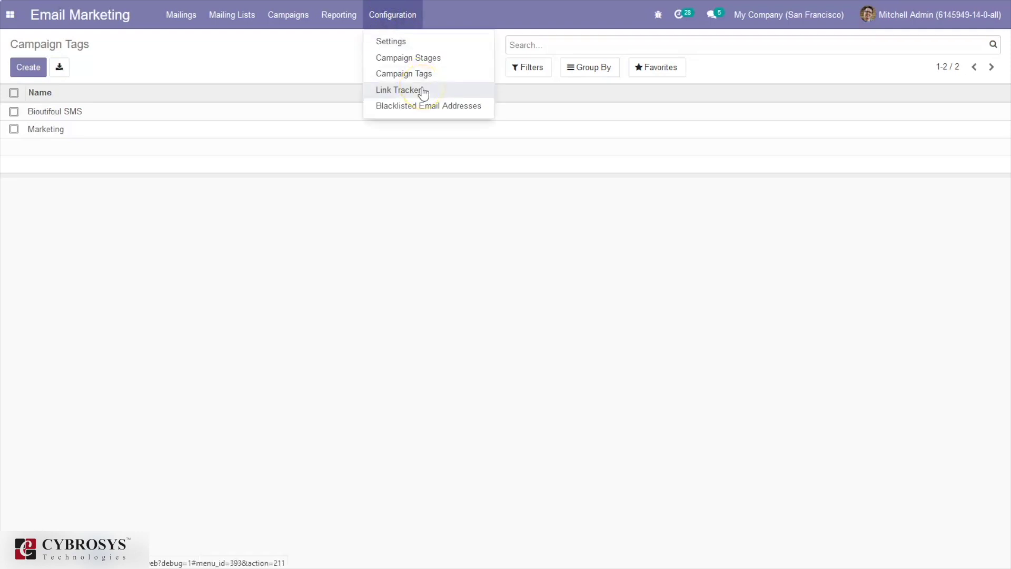
- Check the Example Domain link's click statistics, then view the Mass Mailing Analysis chart
click(424, 94)
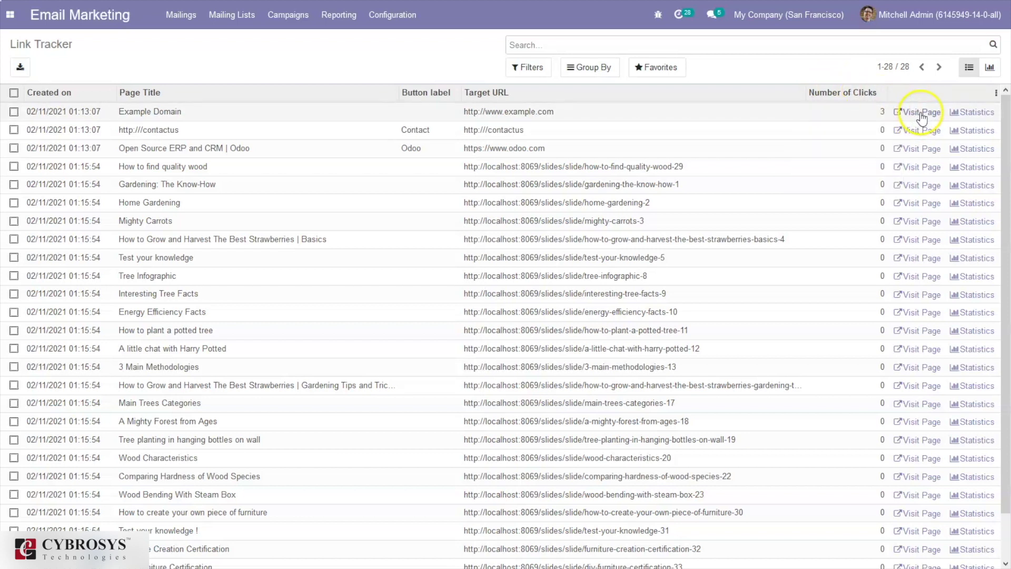
click(966, 113)
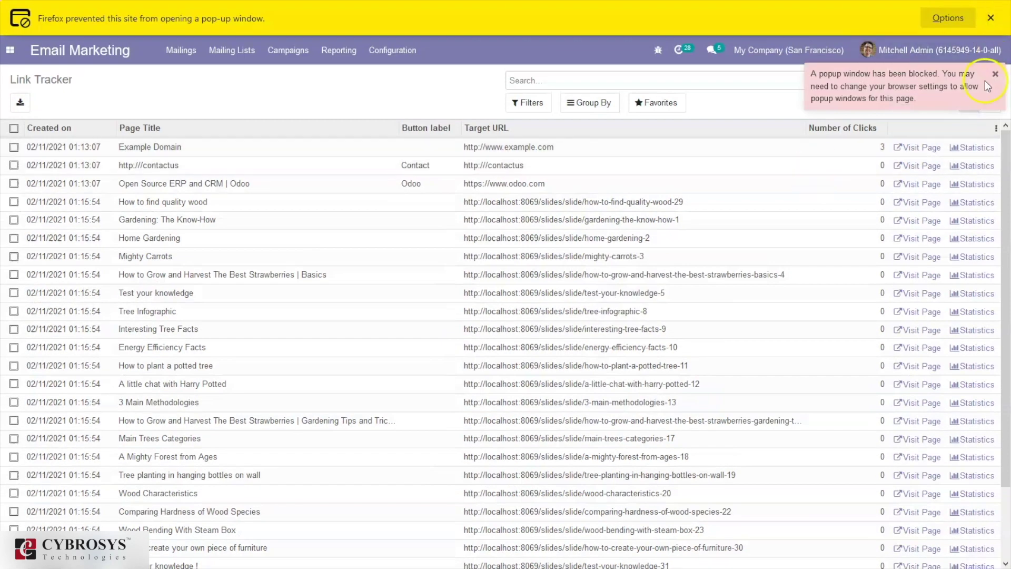
click(994, 74)
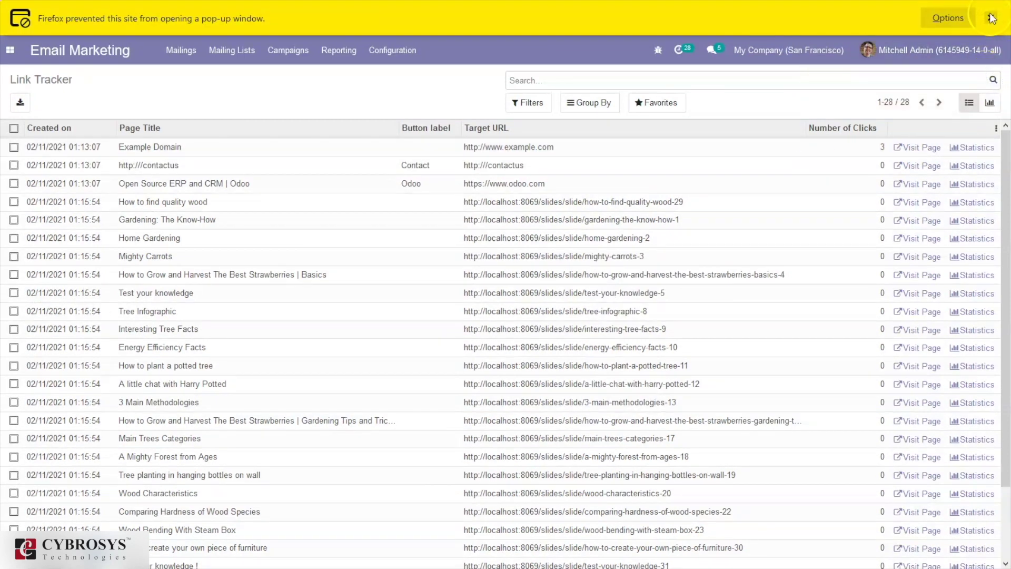
click(991, 17)
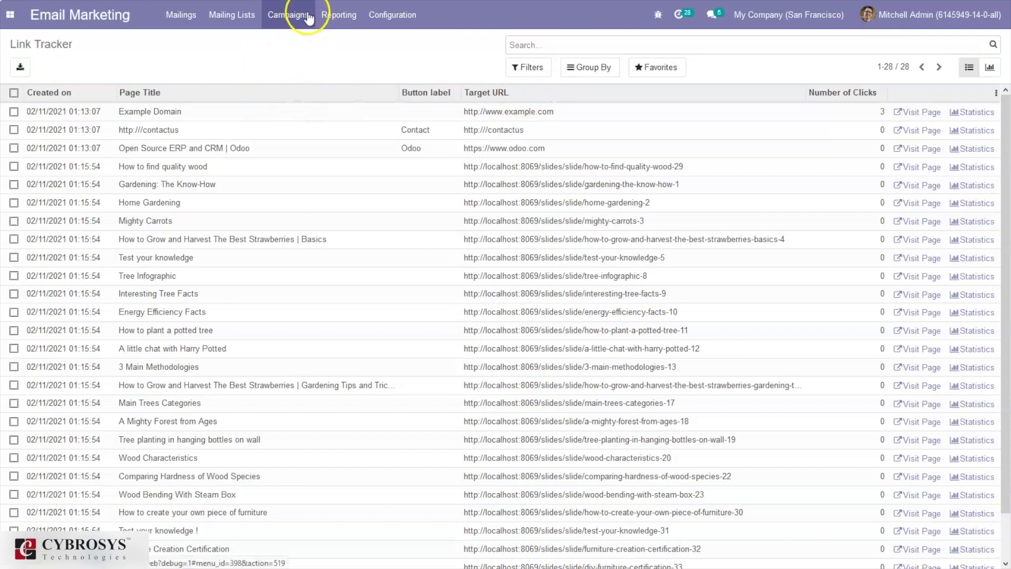
click(332, 18)
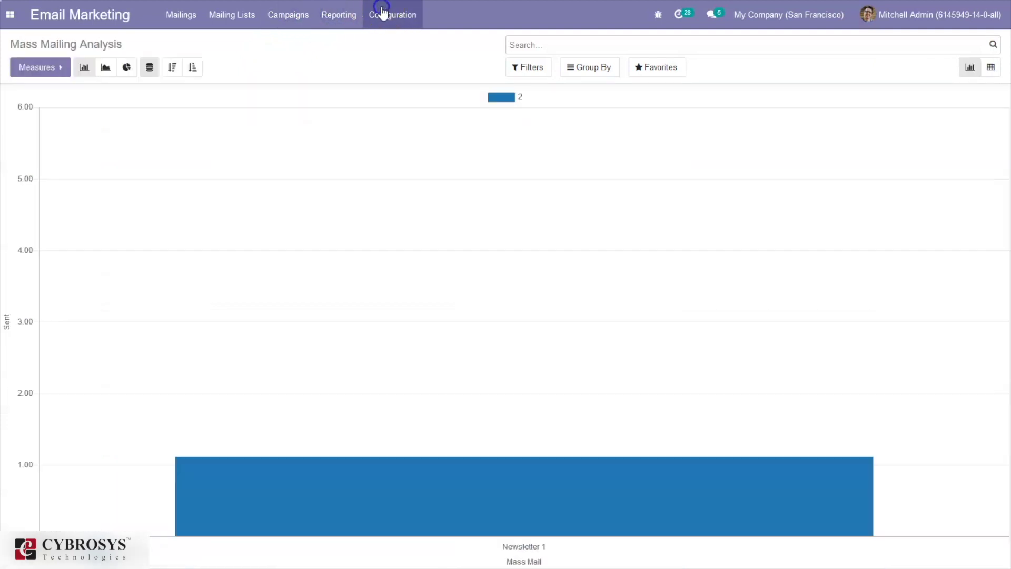
click(392, 17)
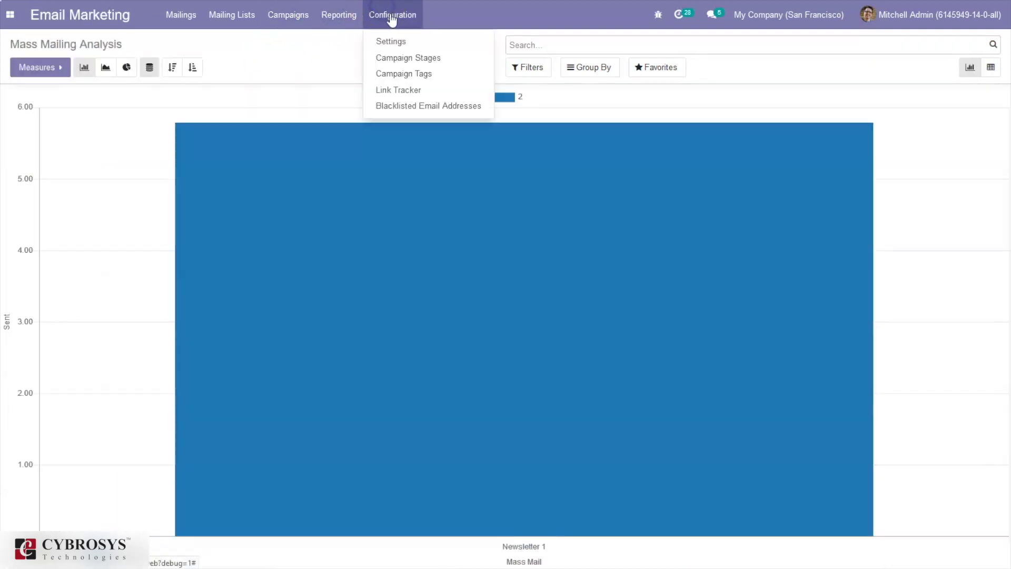
- Review the single blacklisted email address, blacklisted on 02/11/2021
click(408, 106)
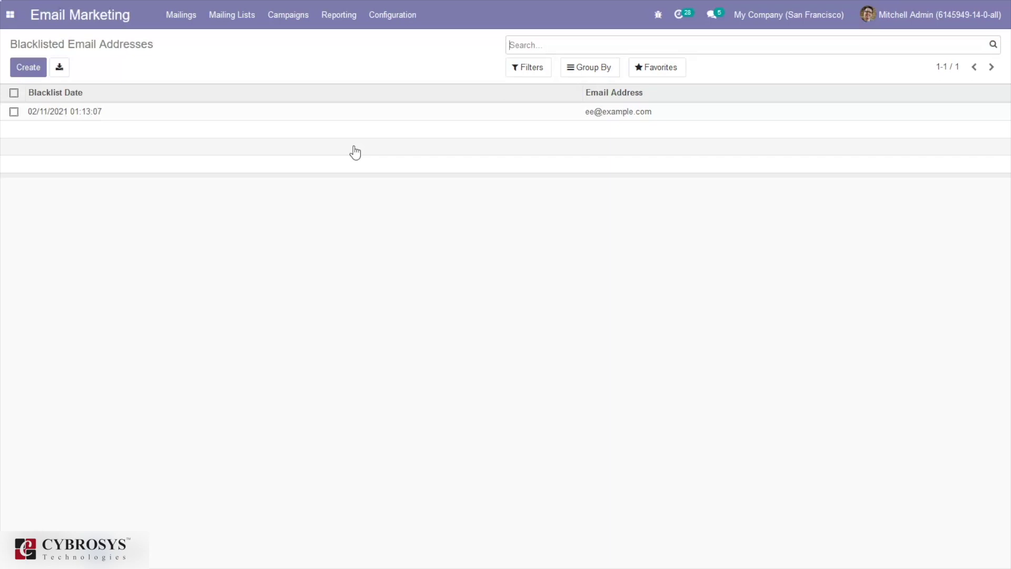
click(313, 155)
click(259, 177)
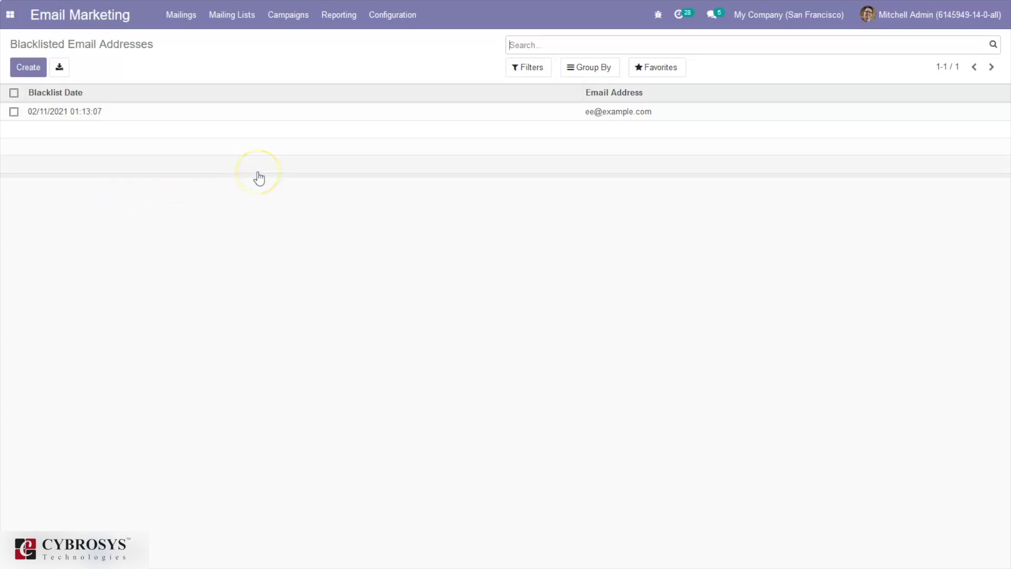
click(412, 18)
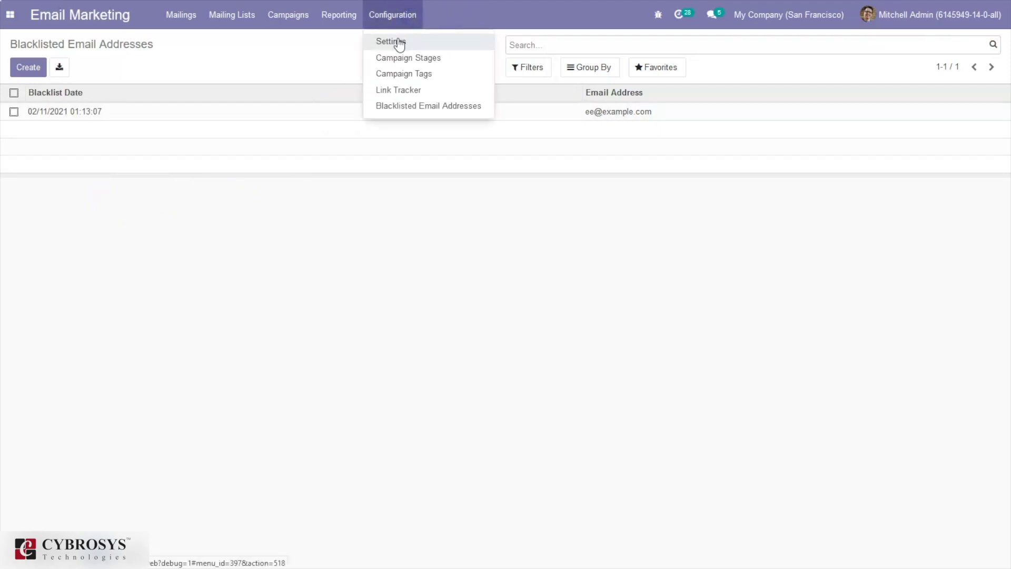
- Enable Mailing Campaigns, Blacklist Option when Unsubscribing and Dedicated Server, and save
click(399, 44)
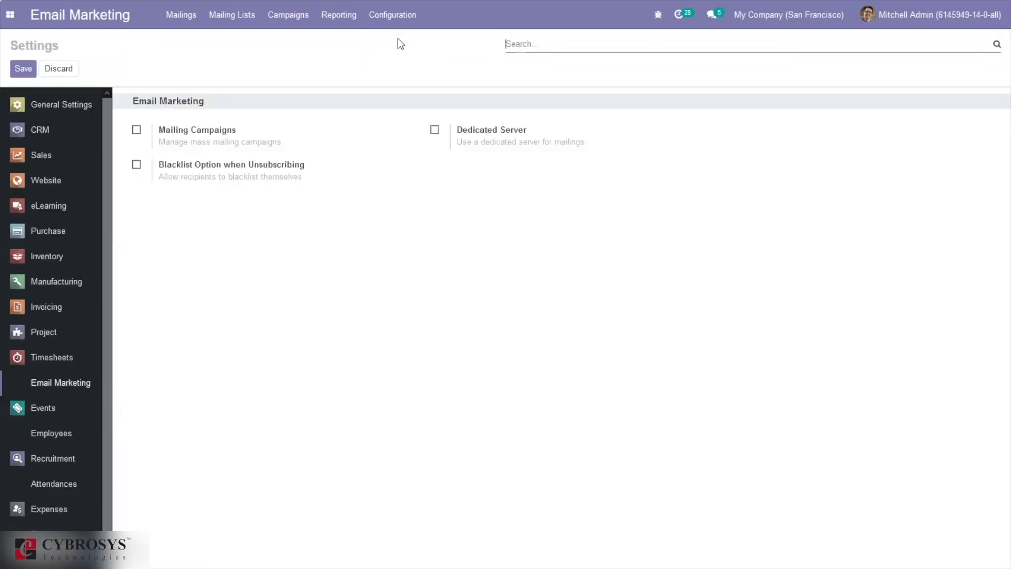
click(137, 131)
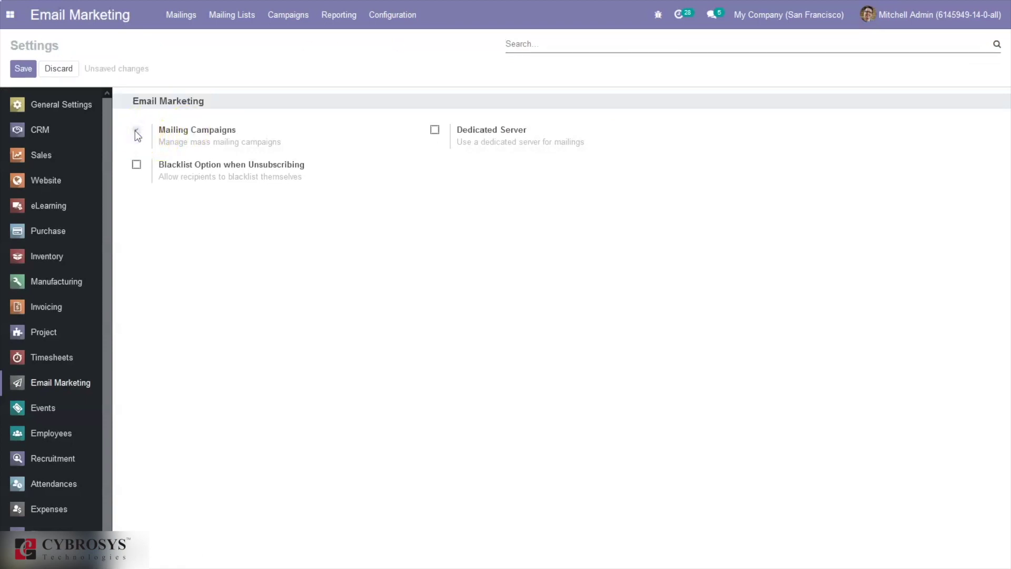
mouse_move(231, 165)
click(136, 166)
click(436, 131)
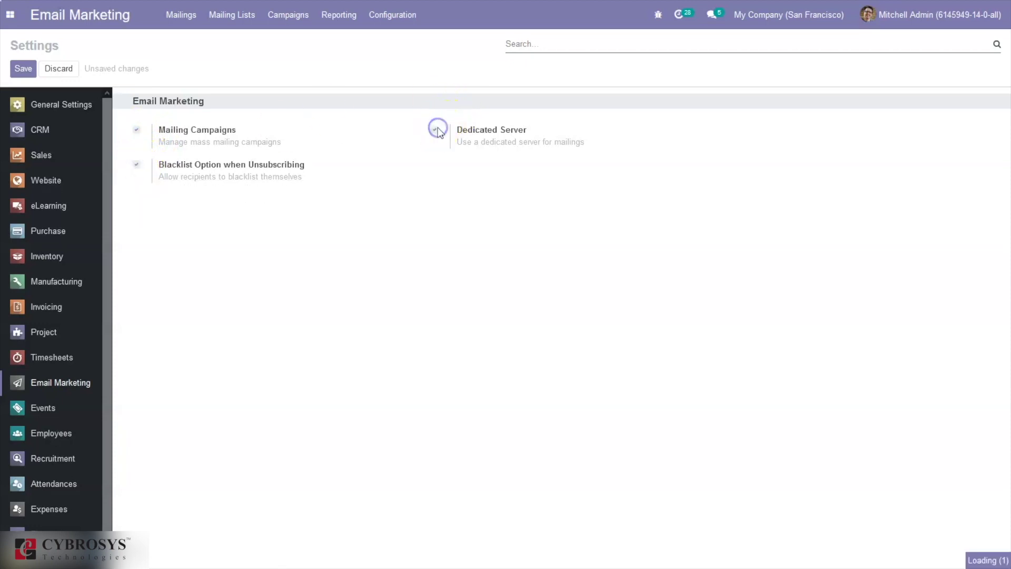
click(14, 72)
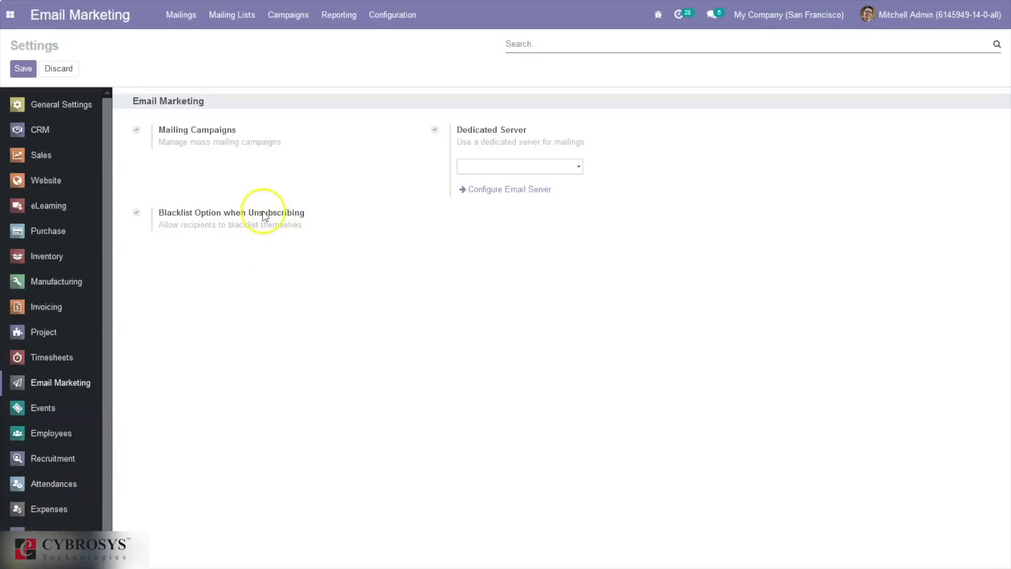
click(338, 22)
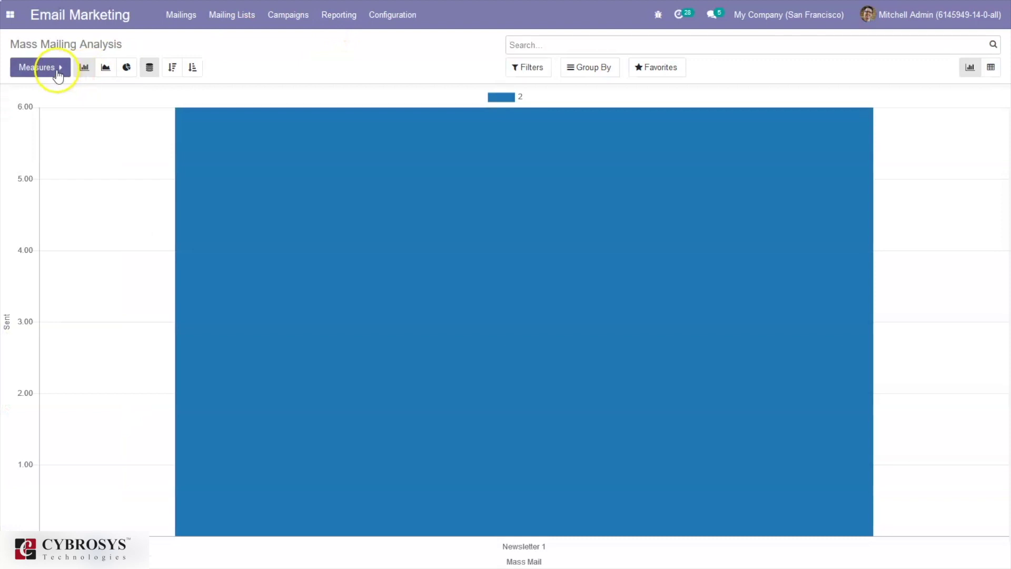
- Try the Replied, Opened, Clicked and Bounced chart measures, finishing on Count
click(58, 76)
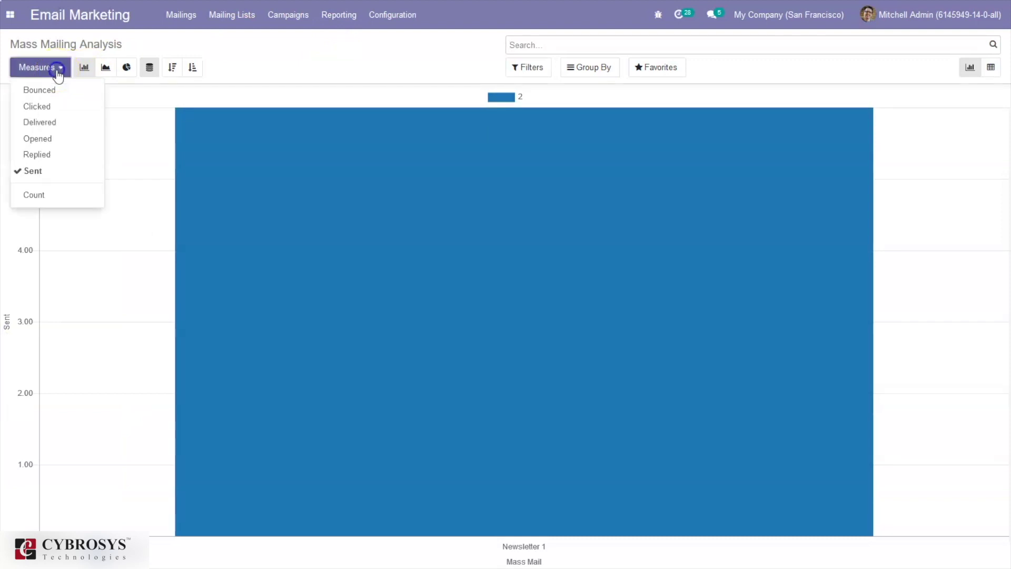
click(38, 155)
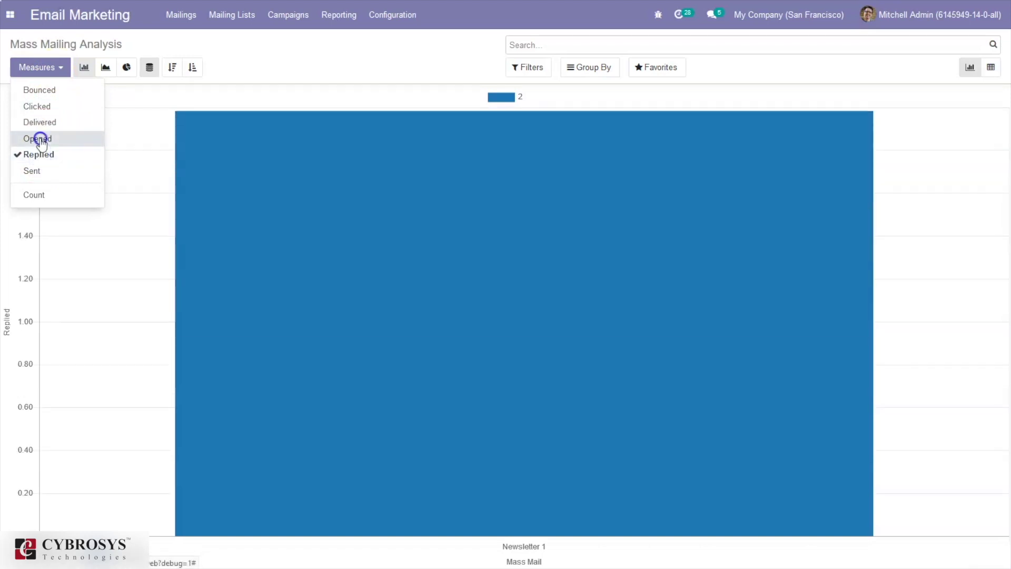
click(39, 138)
click(43, 121)
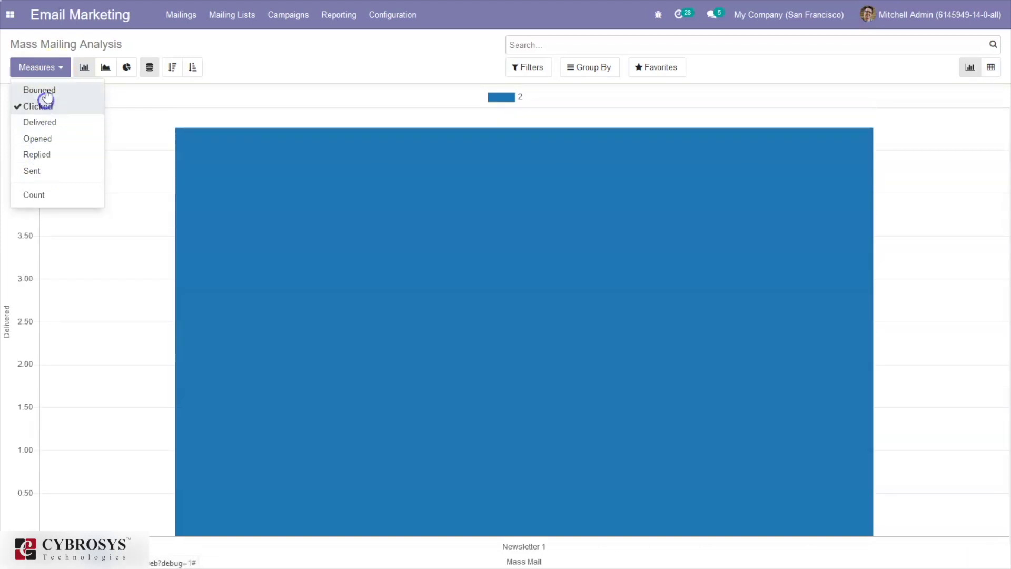
click(43, 90)
click(35, 196)
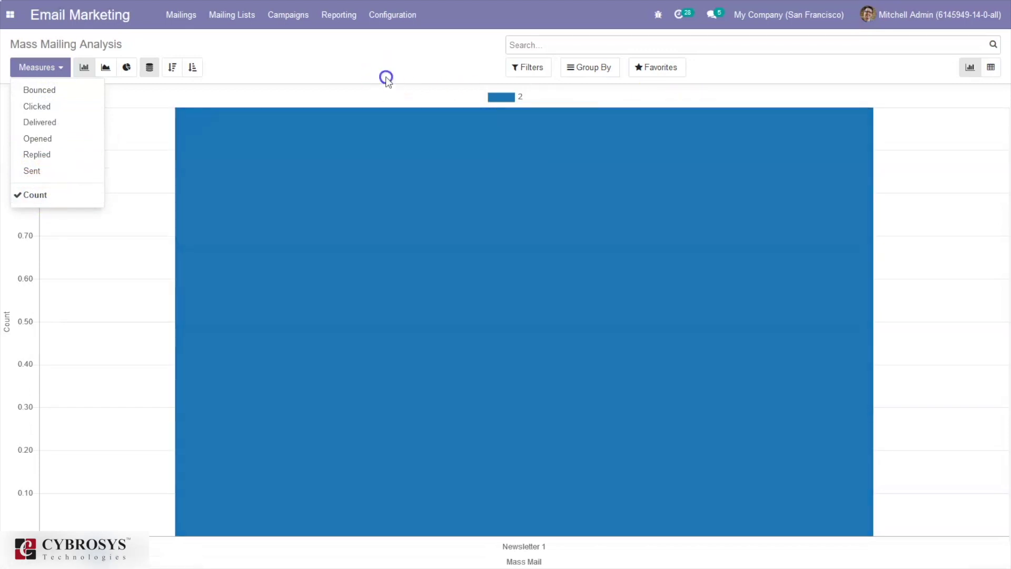
click(386, 77)
- Group the mailing analysis by Mass Mailing Campaign, then by State
click(587, 73)
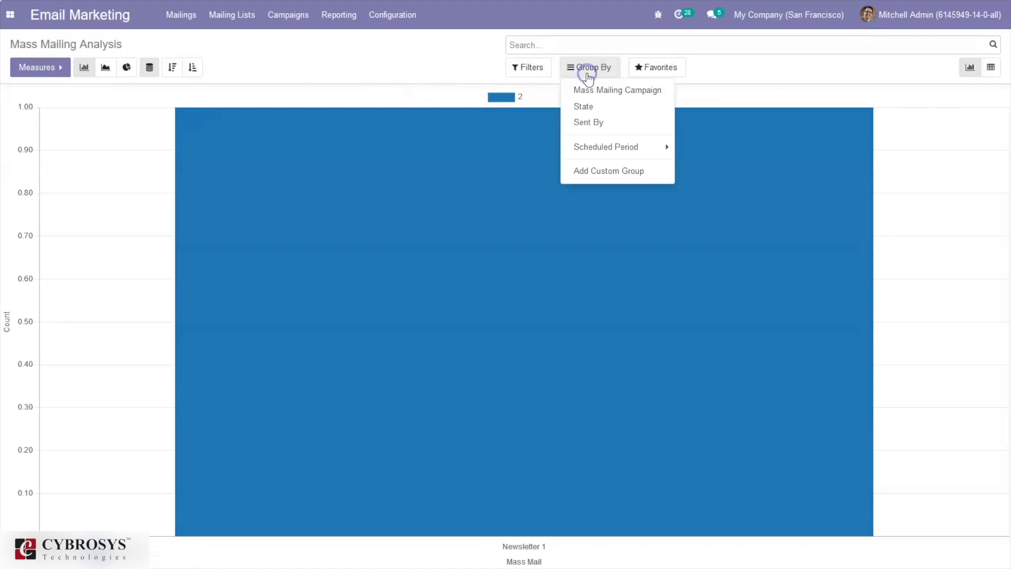
click(603, 92)
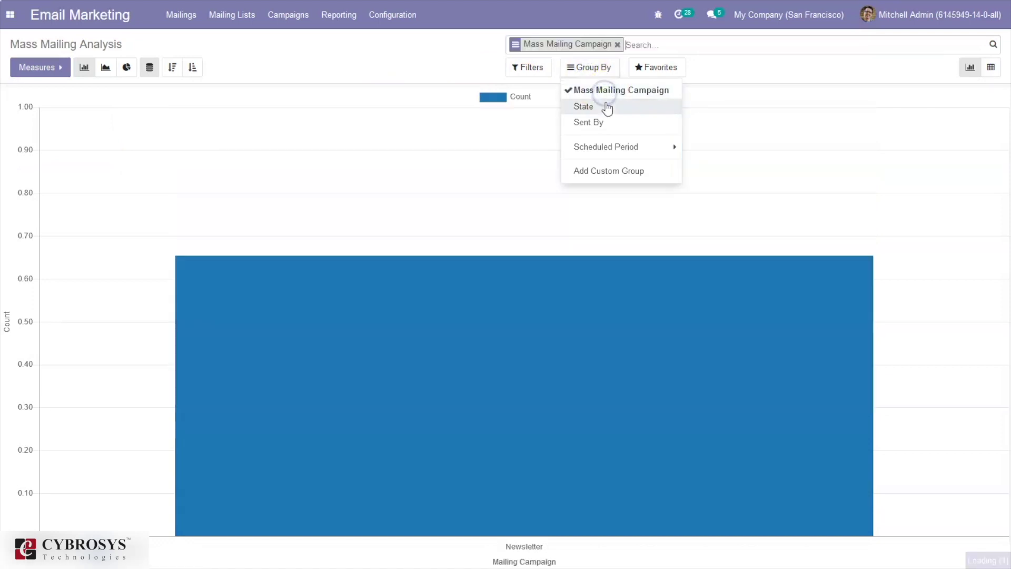
click(606, 105)
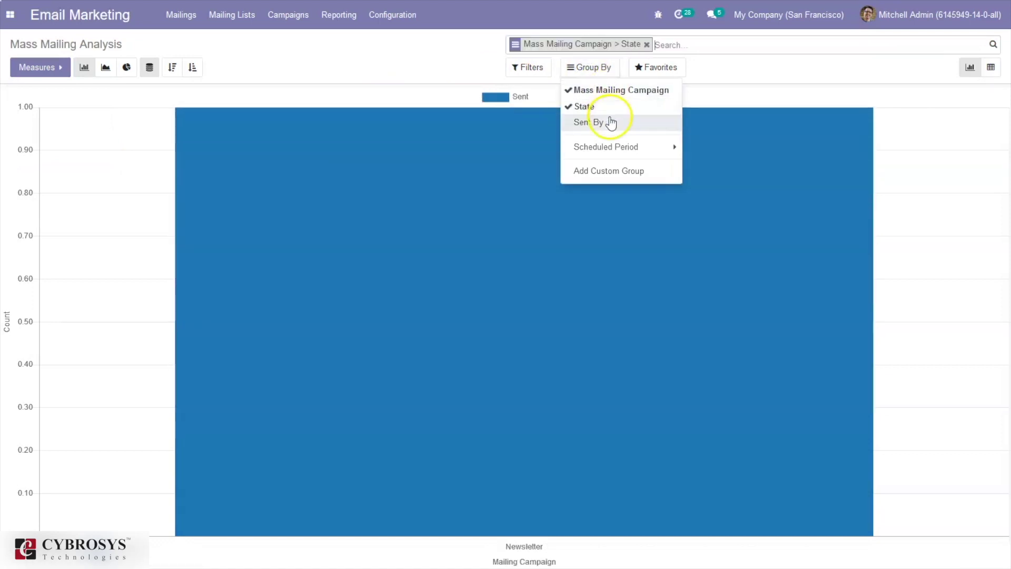
- Review the report filters, then sort the chart bars ascending, descending, and ascending again
click(531, 72)
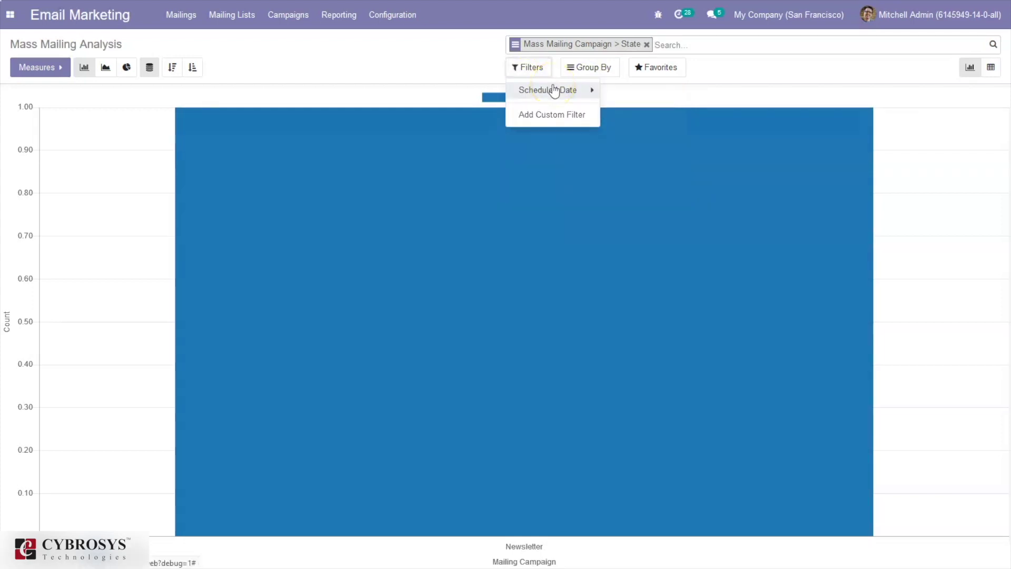
click(312, 63)
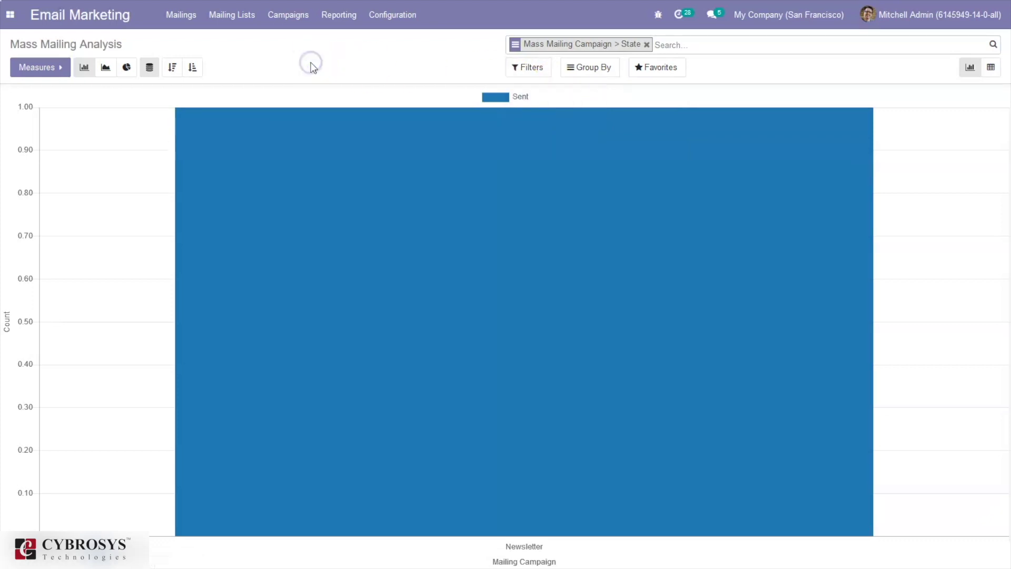
click(193, 66)
click(174, 67)
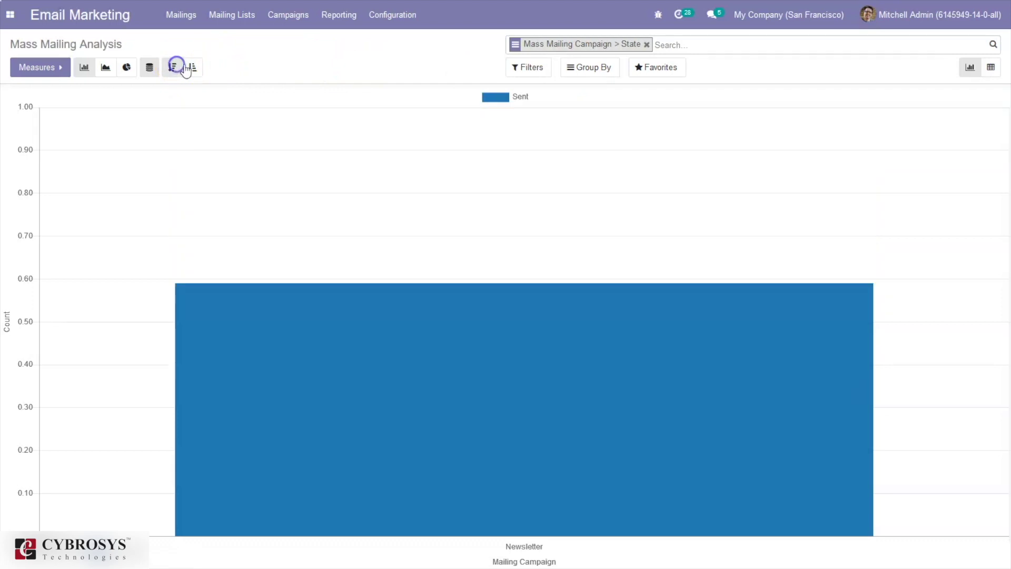
click(195, 68)
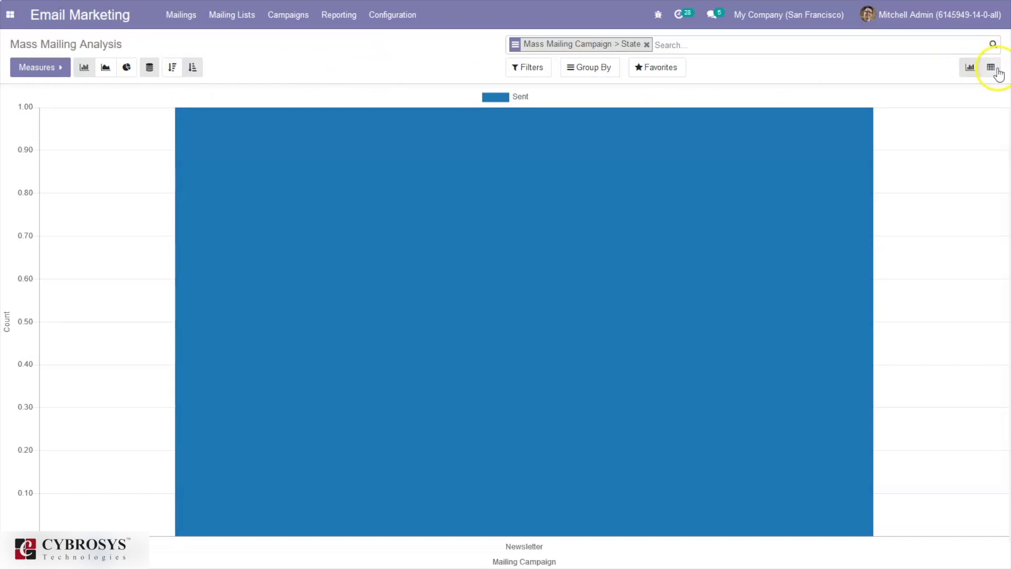
- Switch the analysis to the pivot view and add a Count measure column
click(993, 70)
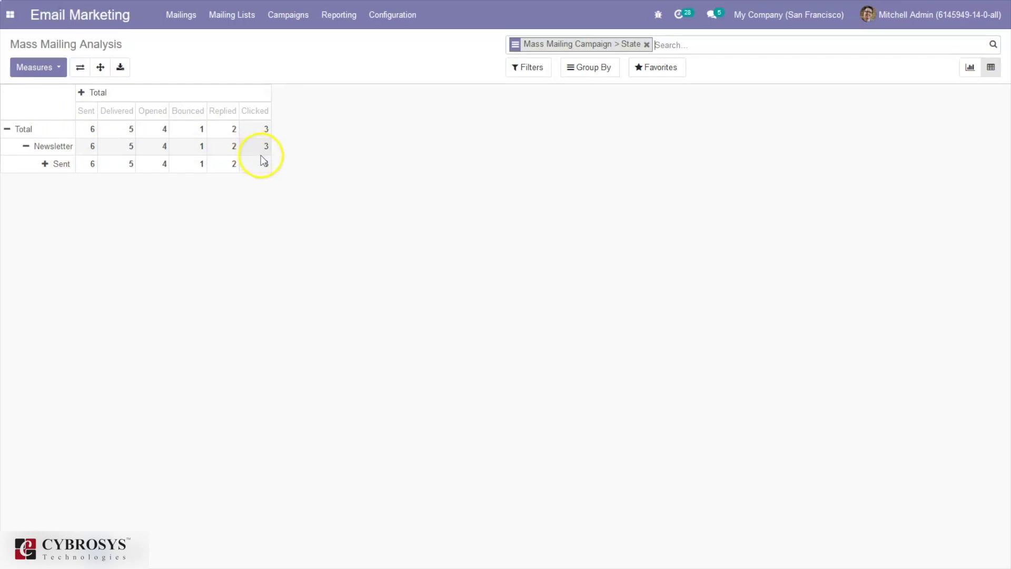
click(44, 68)
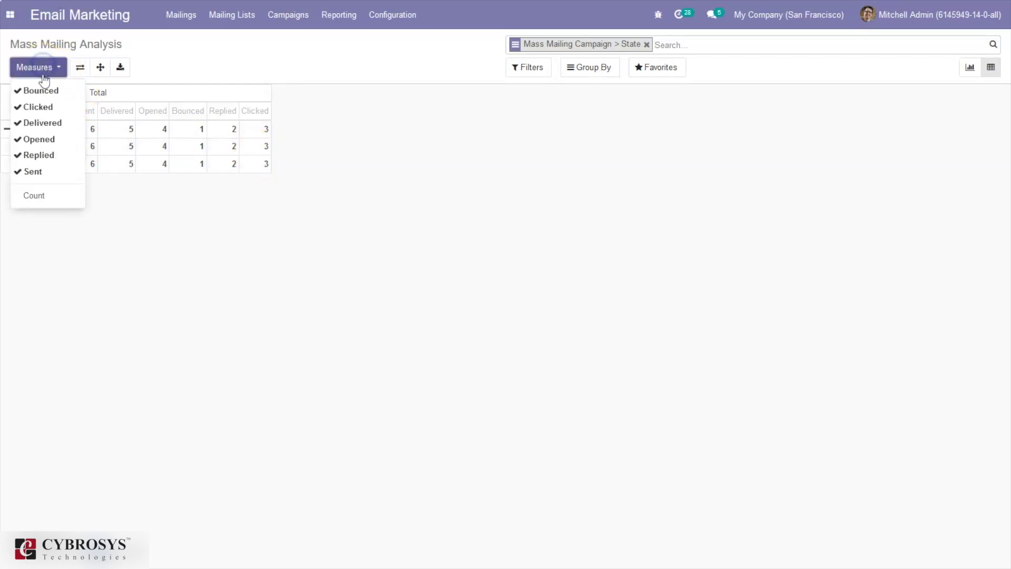
click(36, 196)
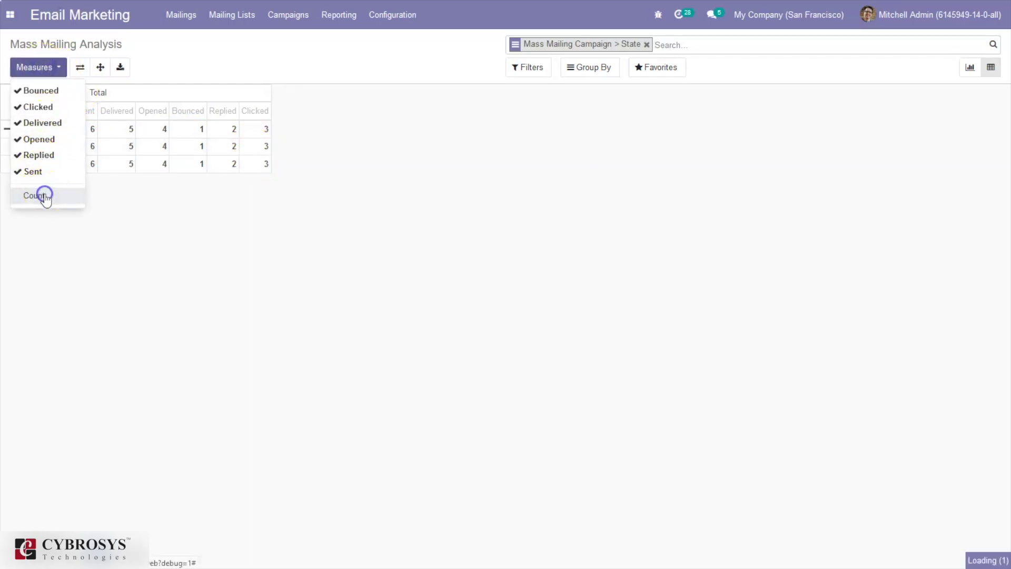